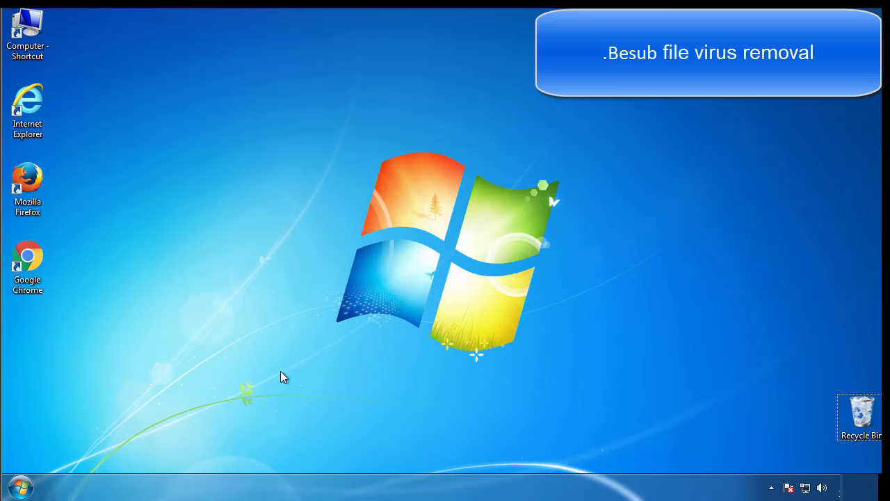
# Step: Launch msconfig and enable Minimal safe boot on the Boot tab, confirming with OK
pyautogui.click(21, 487)
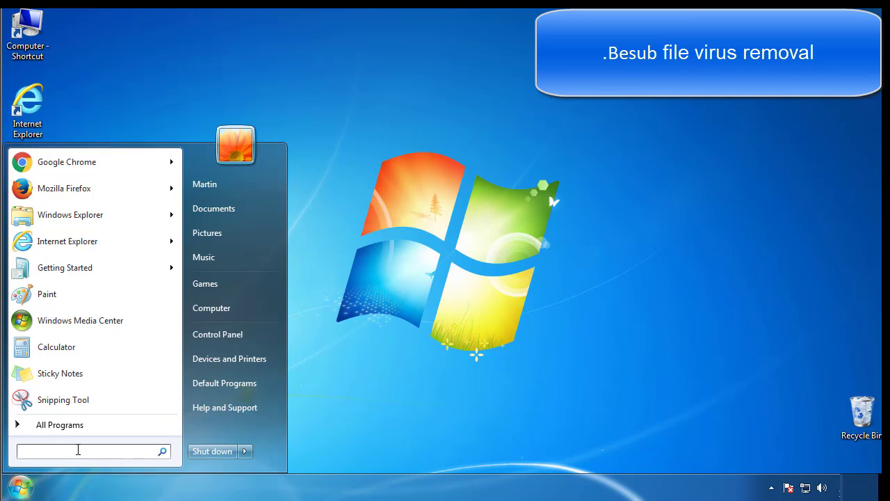
pyautogui.write('msconfig')
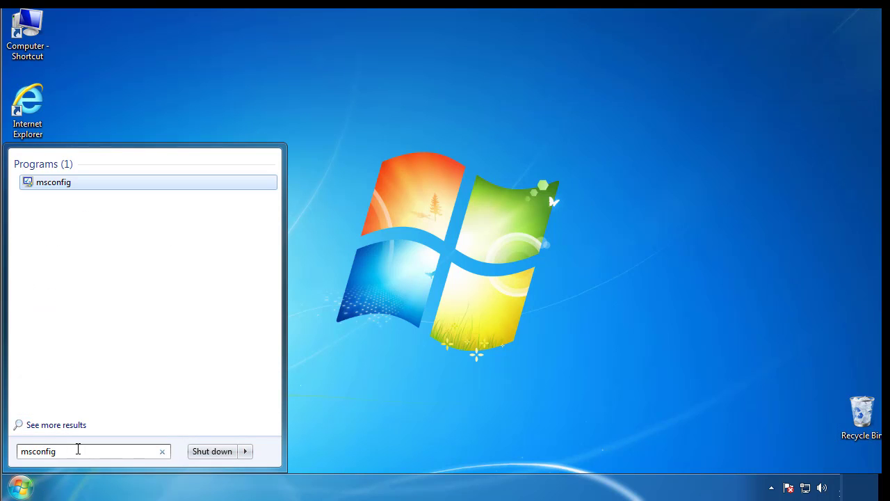
pyautogui.press('Return')
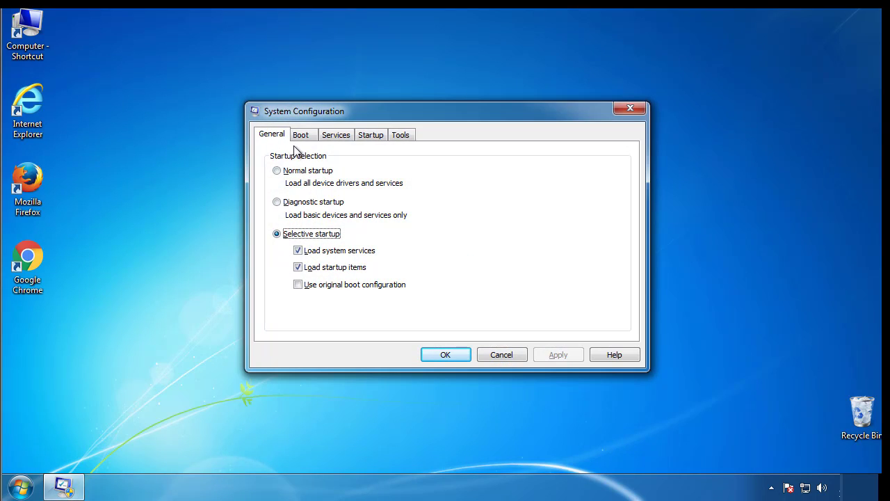
pyautogui.click(301, 135)
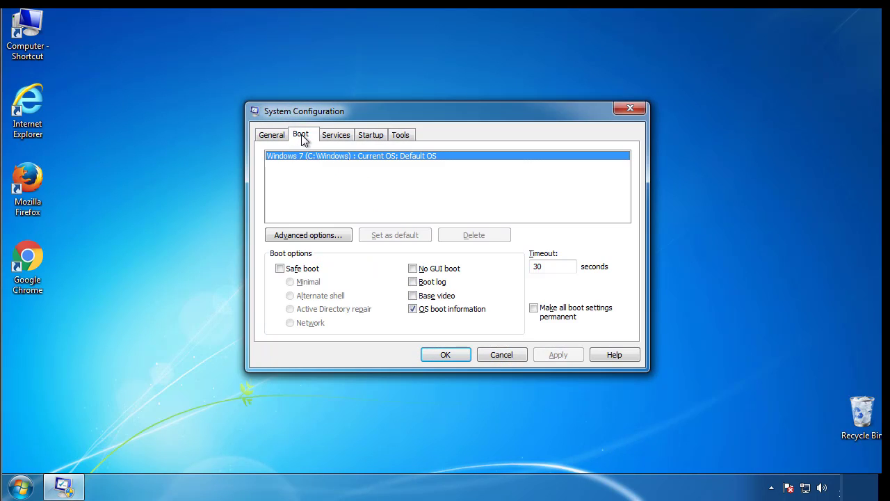
pyautogui.click(279, 268)
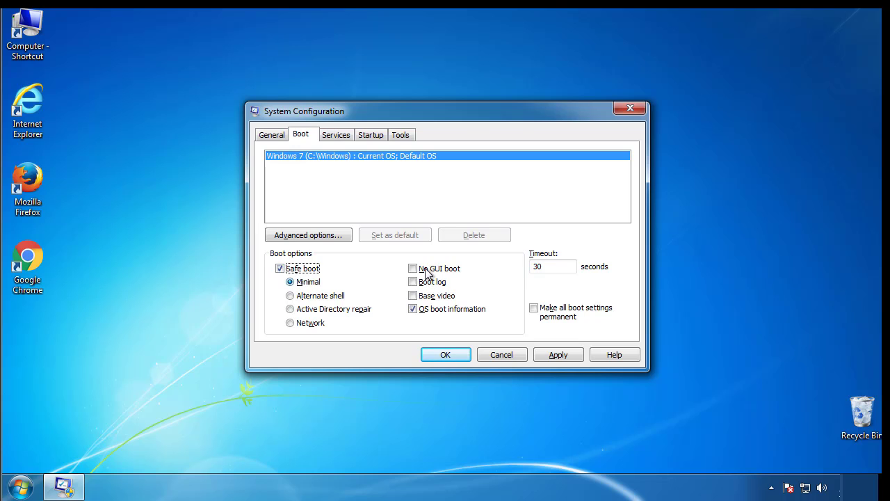
pyautogui.click(452, 355)
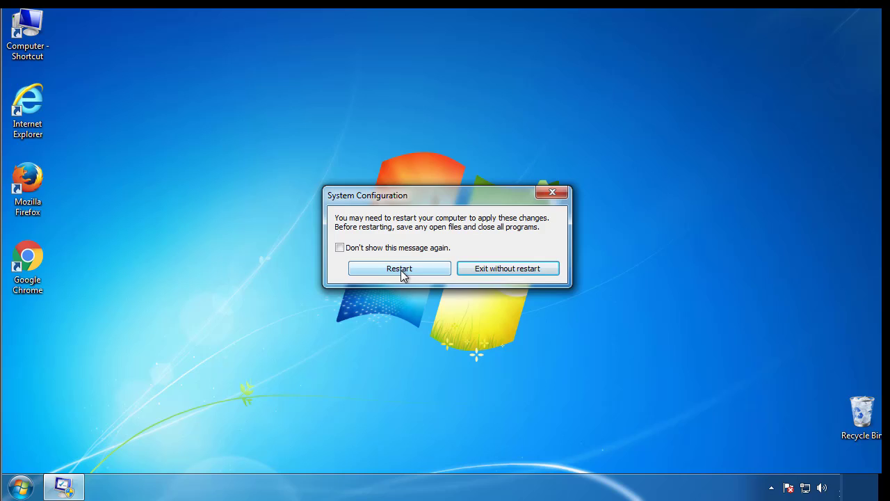
# Step: Restart into Safe Mode and dismiss the Safe Mode help window
pyautogui.click(400, 270)
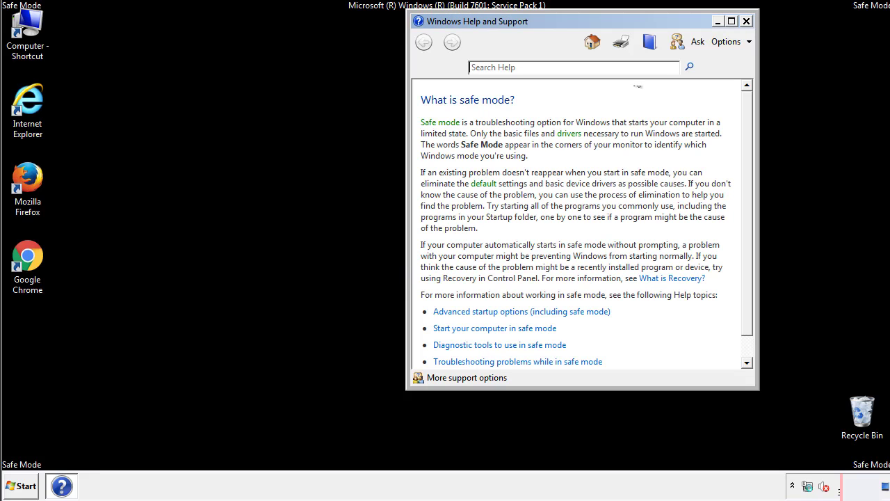
pyautogui.click(746, 21)
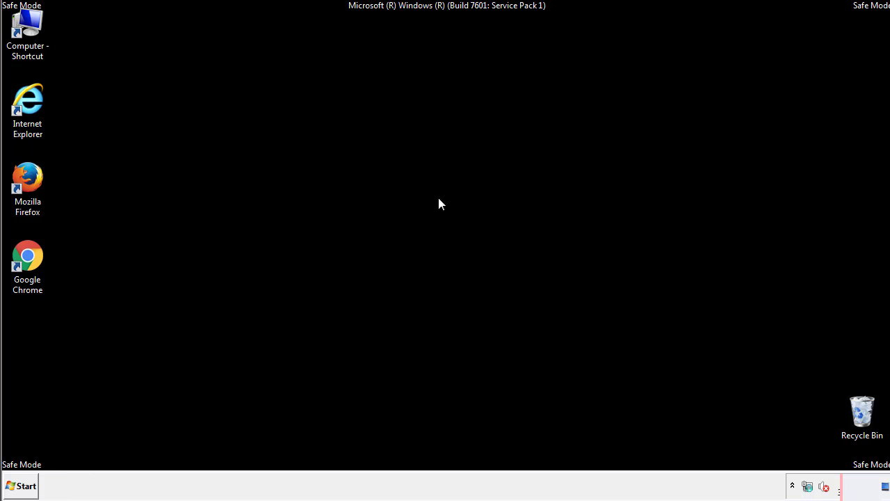
# Step: In Control Panel's Folder Options, turn on 'Show hidden files, folders, and drives'
pyautogui.click(28, 485)
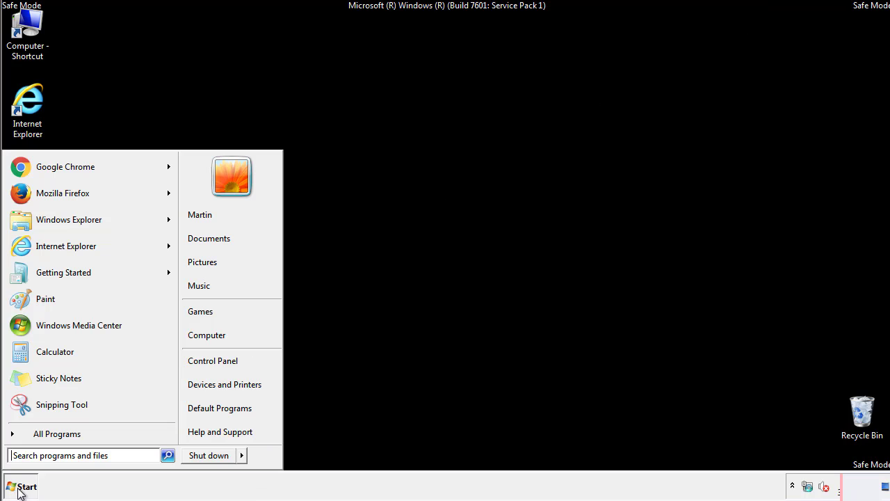
pyautogui.click(223, 359)
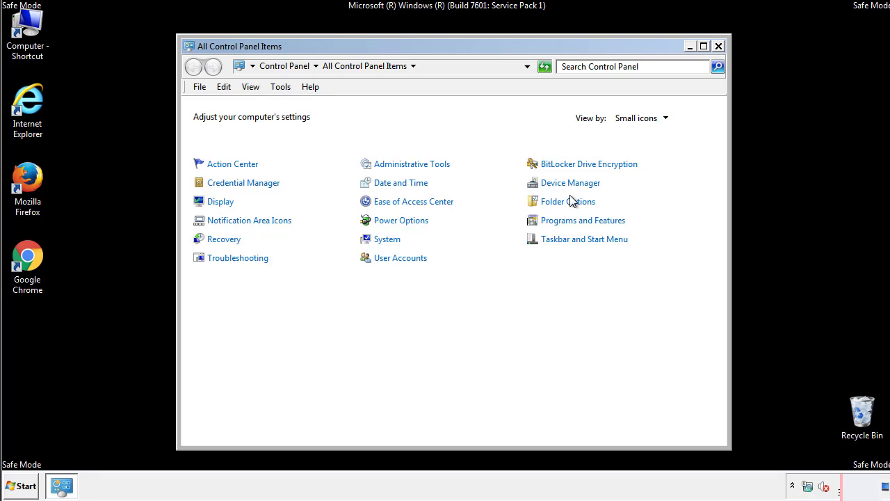
pyautogui.click(568, 202)
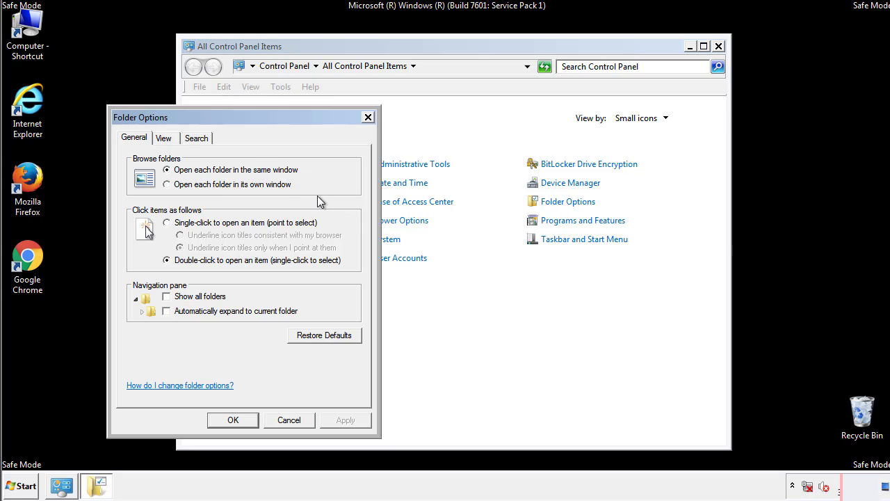
pyautogui.click(166, 140)
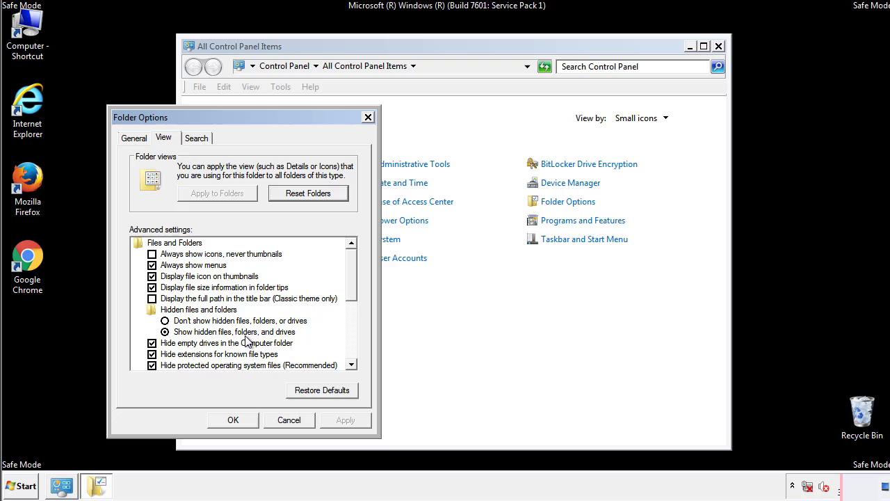
pyautogui.click(240, 418)
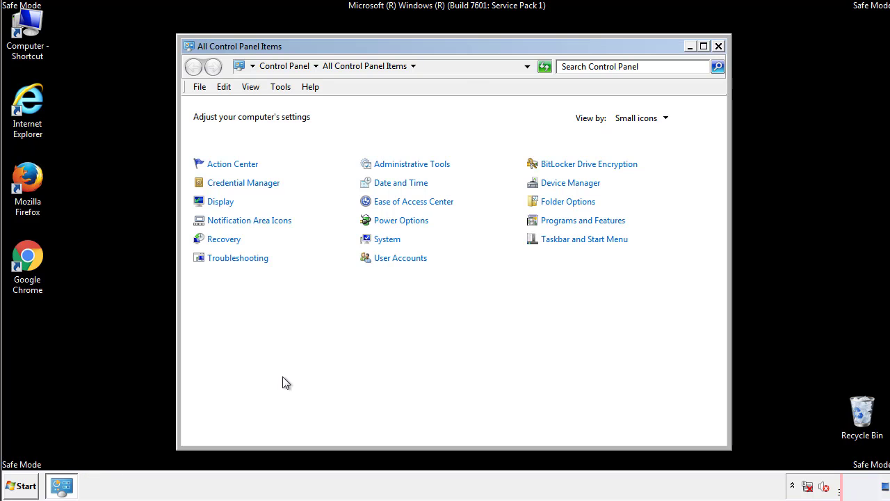
# Step: Close Control Panel and open the C:\Windows folder from Computer
pyautogui.click(718, 46)
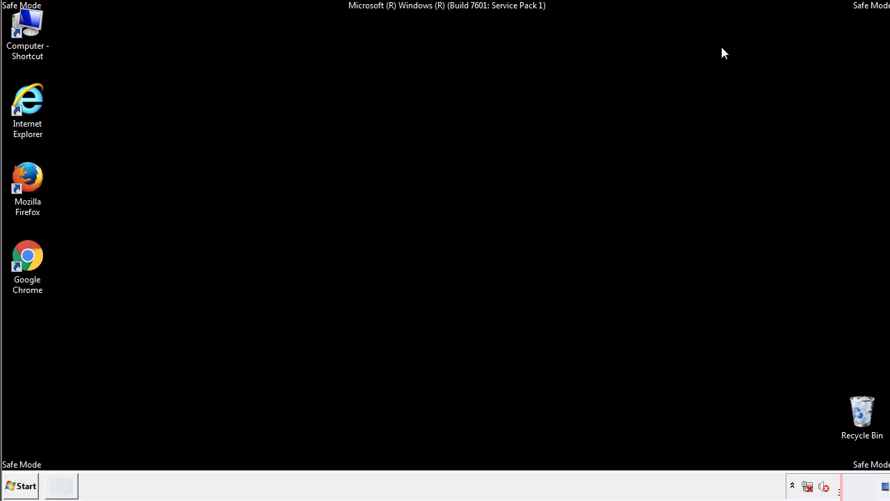
pyautogui.doubleClick(36, 24)
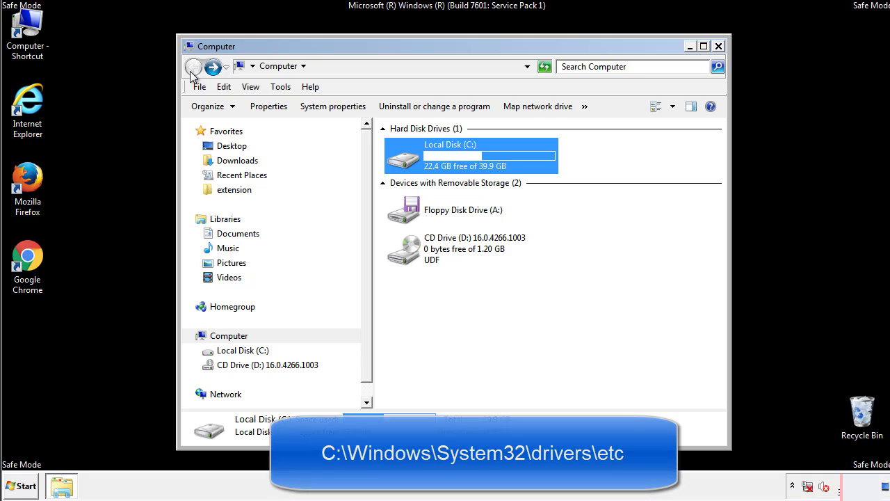
pyautogui.doubleClick(407, 159)
pyautogui.click(406, 256)
pyautogui.doubleClick(406, 256)
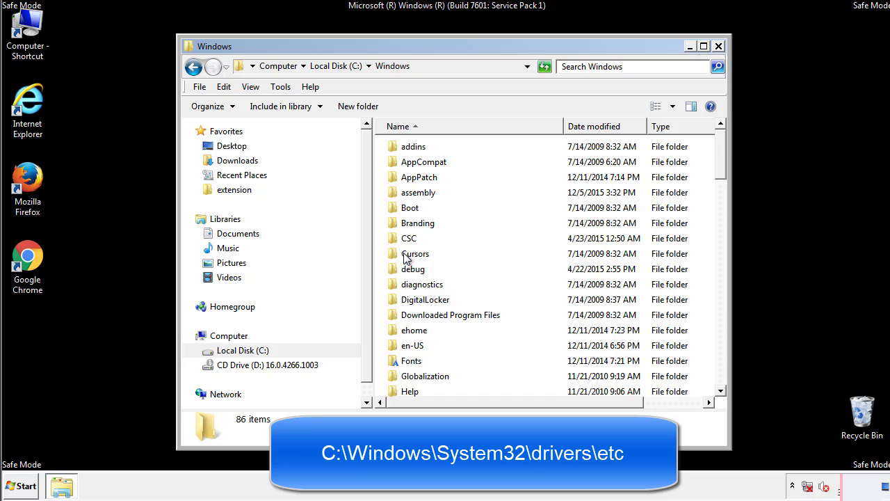
# Step: Go through System32, drivers and etc, then open the hosts file
pyautogui.scroll(-2, 411, 313)
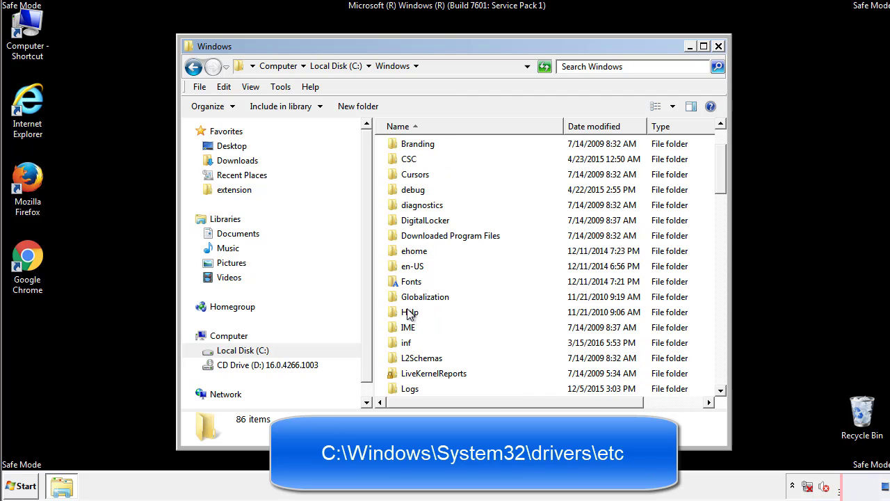
pyautogui.scroll(-7, 411, 314)
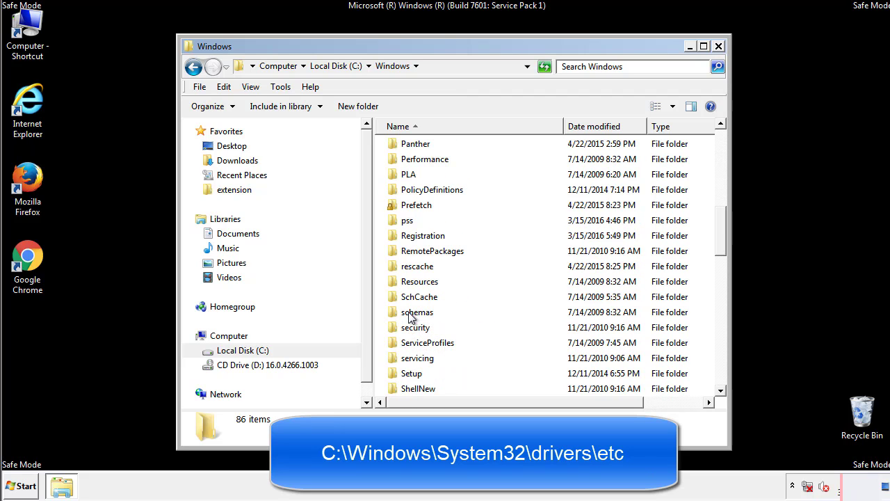
pyautogui.scroll(-2, 410, 316)
pyautogui.doubleClick(422, 358)
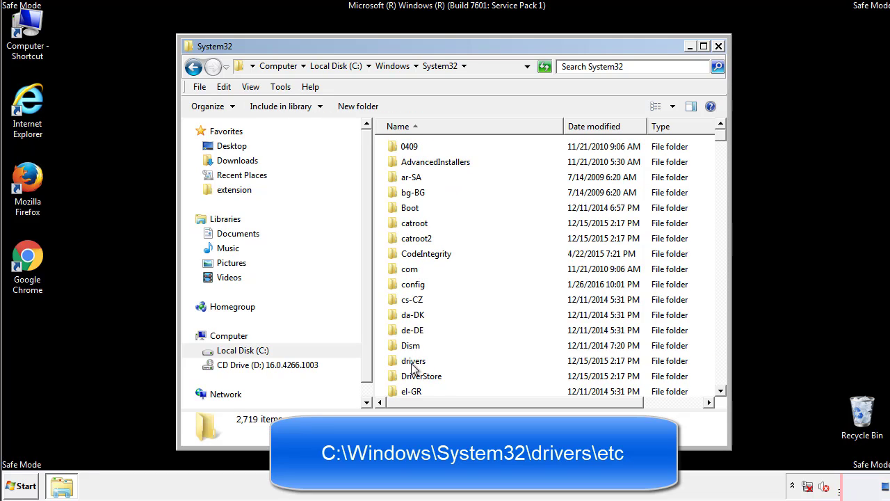
pyautogui.doubleClick(413, 362)
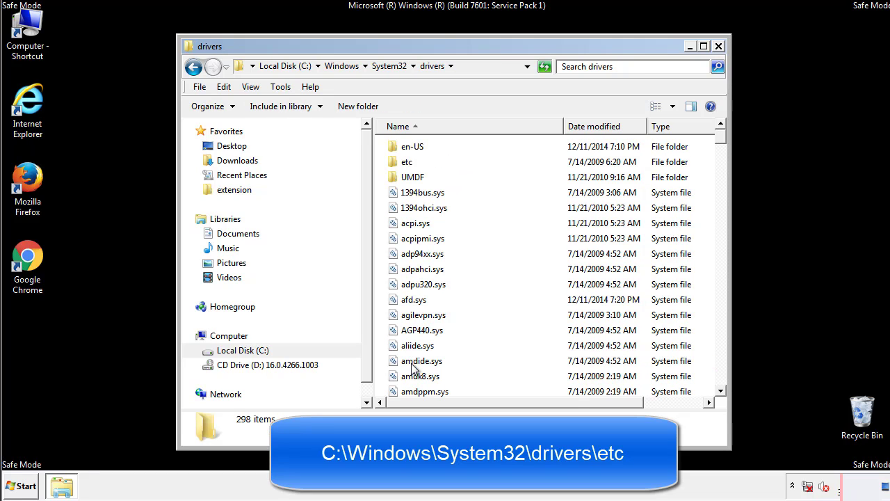
pyautogui.doubleClick(401, 166)
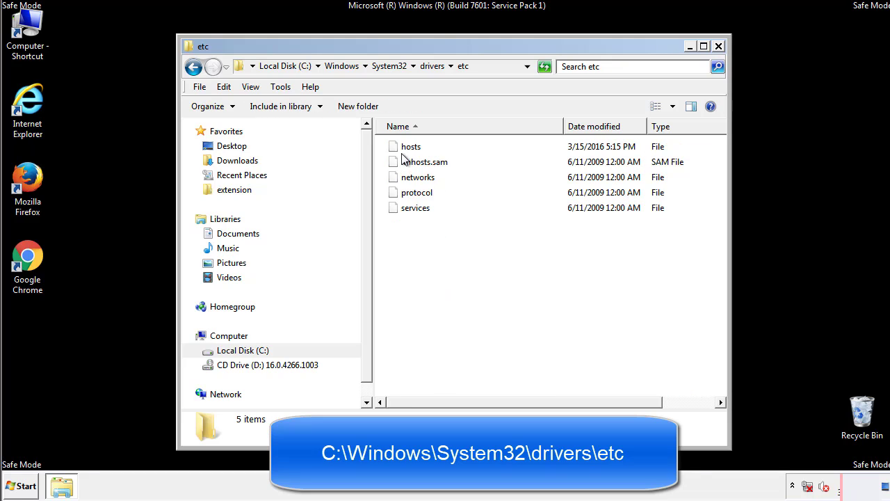
pyautogui.doubleClick(404, 146)
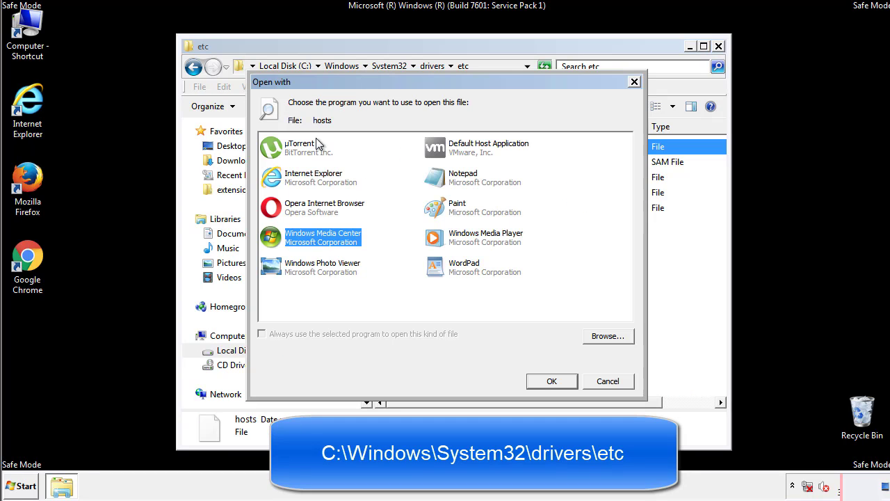
# Step: Open the hosts file with Notepad
pyautogui.click(451, 182)
pyautogui.click(551, 381)
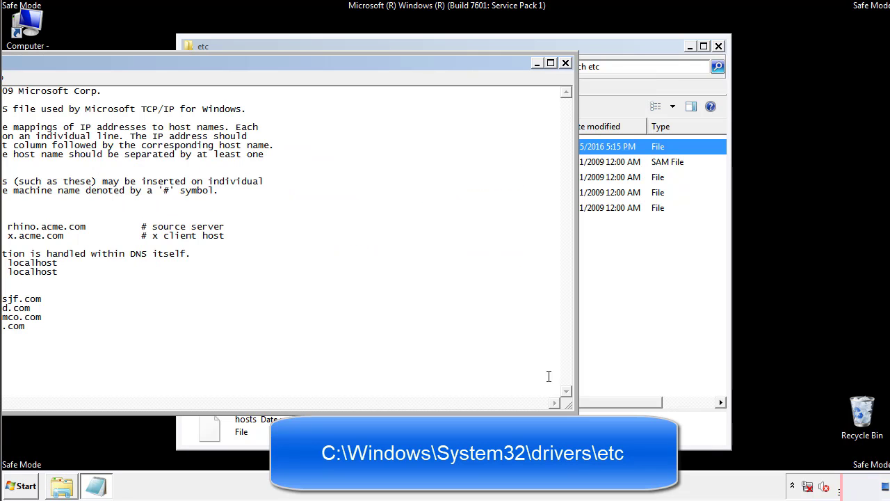
pyautogui.moveTo(367, 67); pyautogui.dragTo(567, 81)
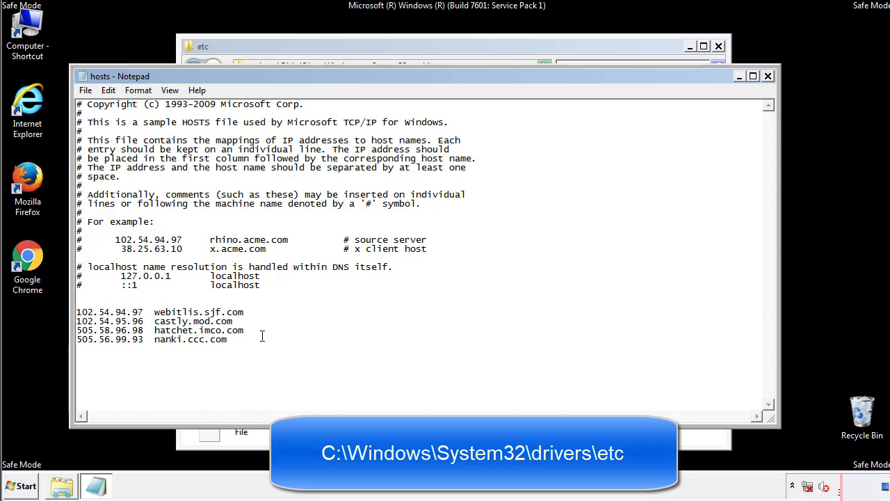
# Step: Delete the four added IP/host lines and save hosts when closing Notepad
pyautogui.moveTo(249, 341); pyautogui.dragTo(76, 312)
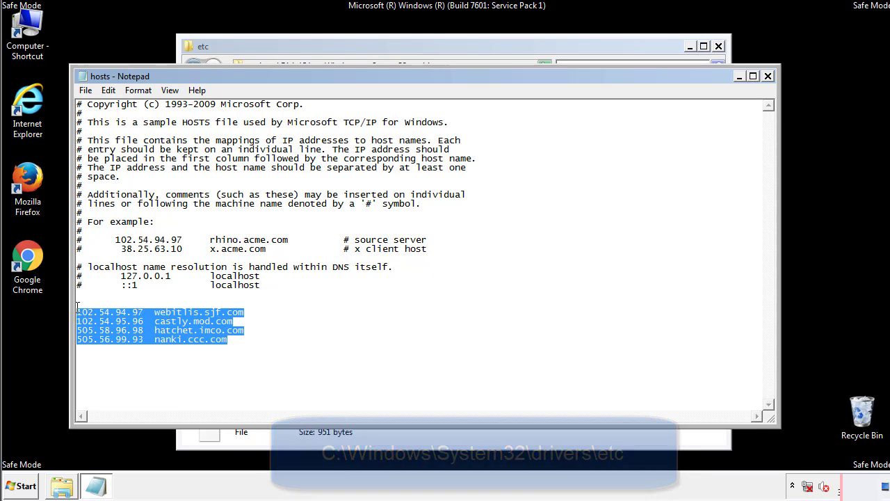
pyautogui.press('Delete')
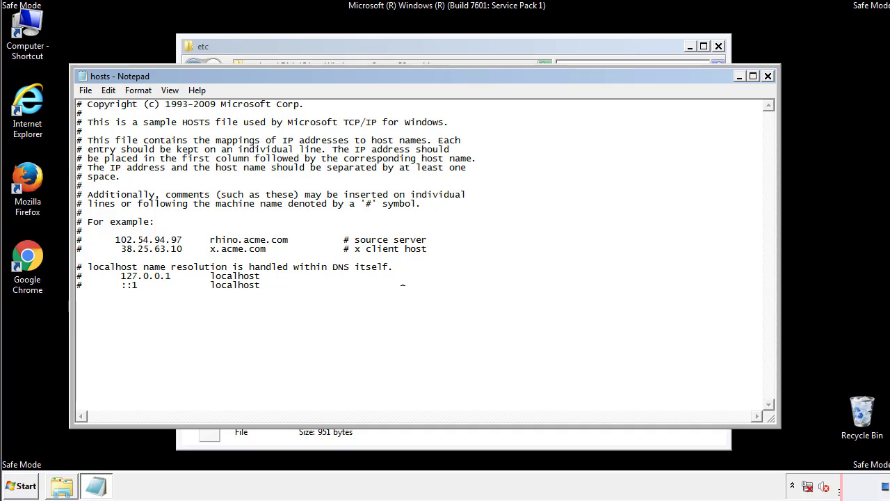
pyautogui.click(767, 76)
pyautogui.click(393, 254)
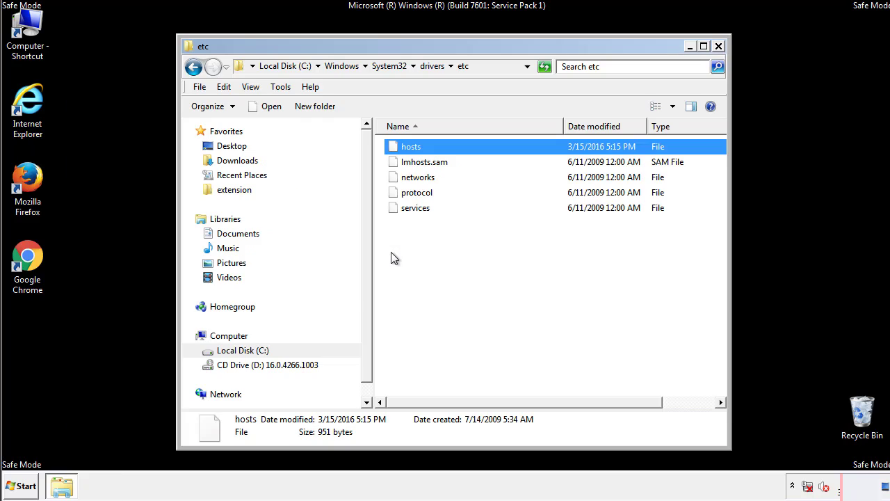
pyautogui.click(391, 256)
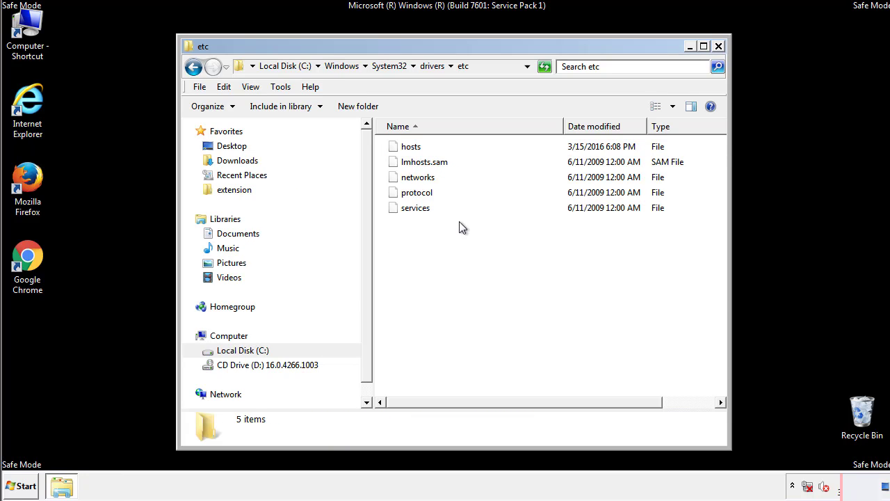
# Step: Close the etc window and open the Startup folder from All Programs
pyautogui.click(719, 47)
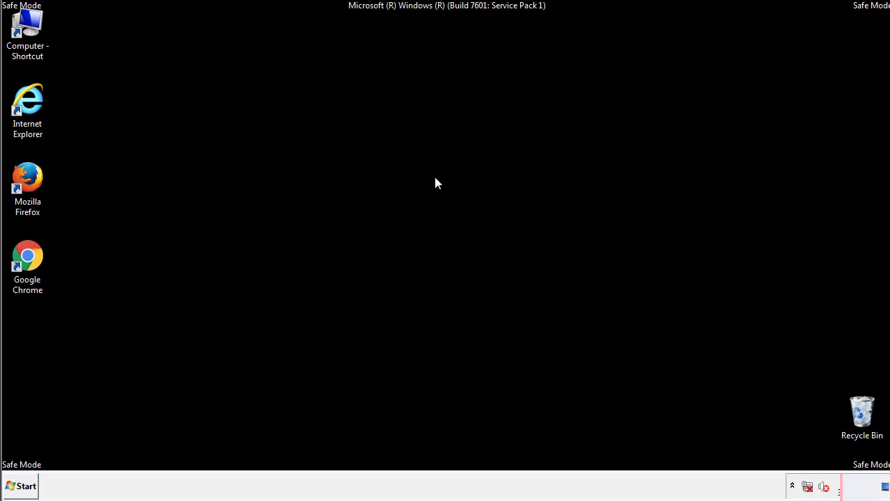
pyautogui.click(23, 487)
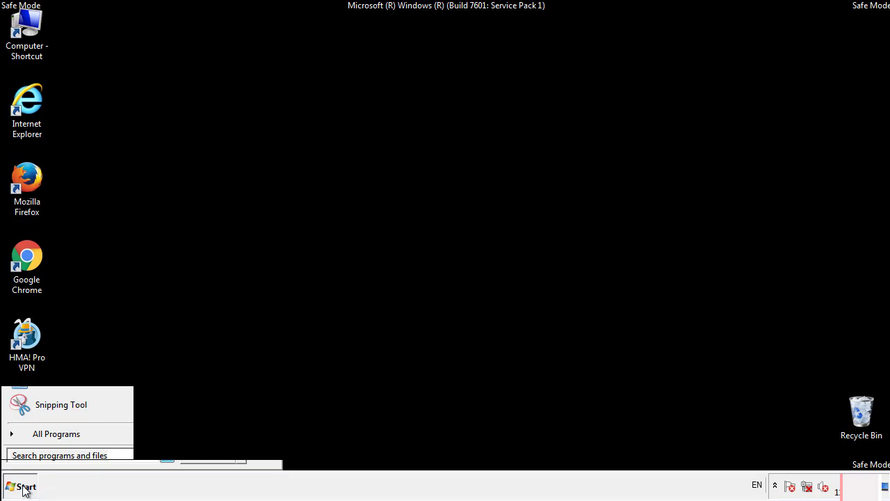
pyautogui.click(40, 435)
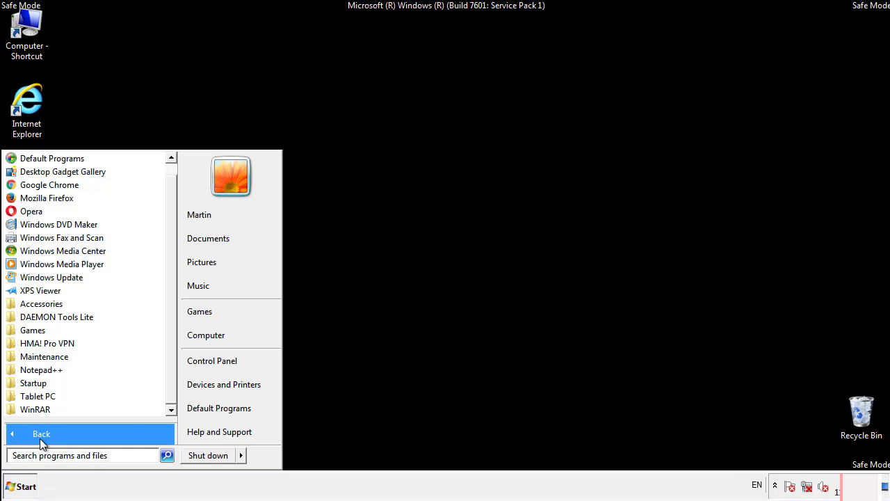
pyautogui.rightClick(35, 383)
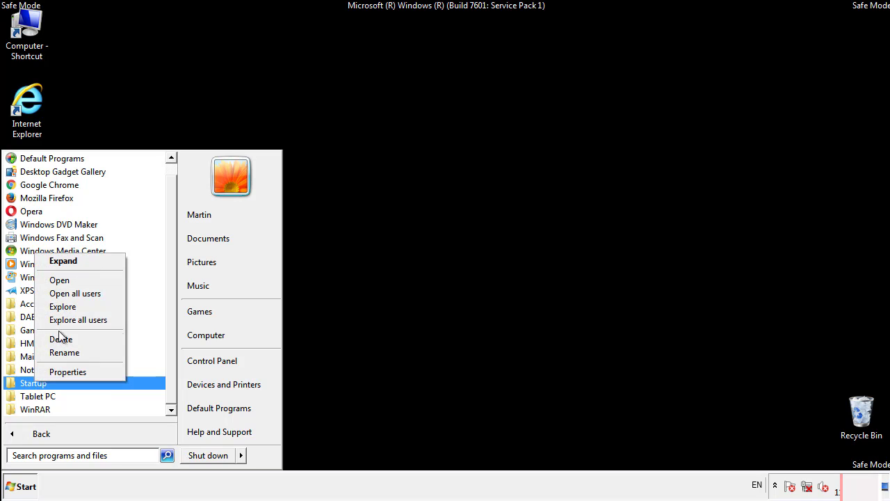
pyautogui.click(67, 279)
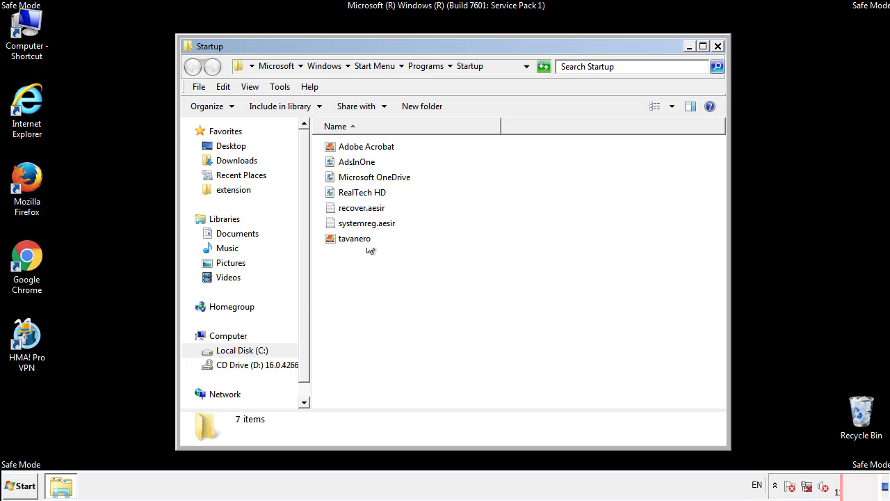
# Step: Delete AdsInOne, recover.aesir, systemreg.aesir and tavanero from the Startup folder
pyautogui.click(360, 162)
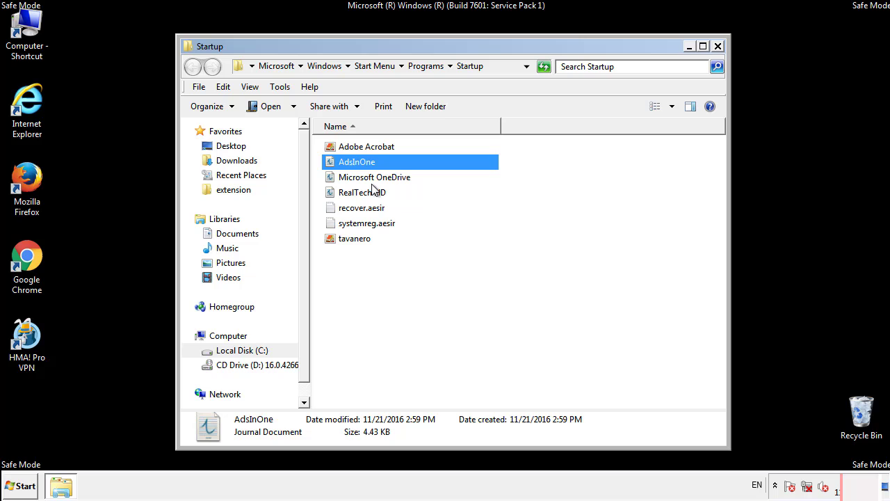
pyautogui.keyDown('ctrl'); pyautogui.click(362, 209); pyautogui.keyUp('ctrl')
pyautogui.keyDown('ctrl'); pyautogui.click(368, 223); pyautogui.keyUp('ctrl')
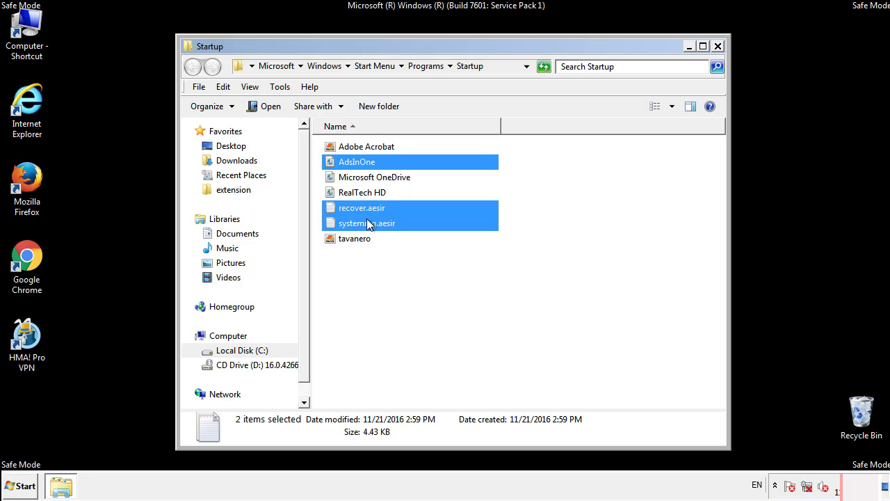
pyautogui.keyDown('ctrl'); pyautogui.click(356, 237); pyautogui.keyUp('ctrl')
pyautogui.rightClick(352, 239)
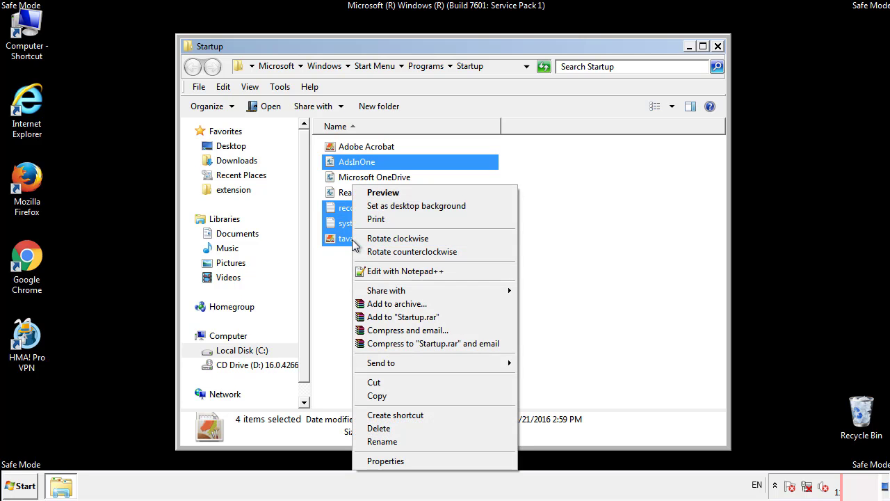
pyautogui.click(376, 428)
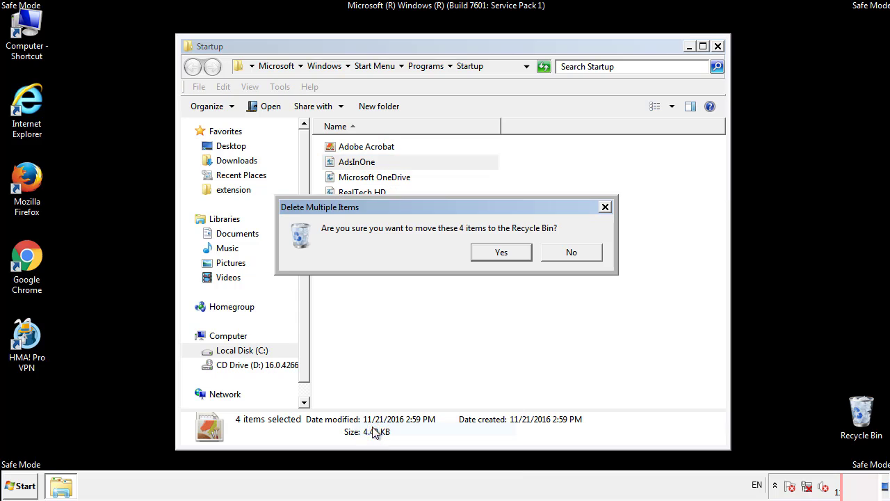
pyautogui.click(499, 253)
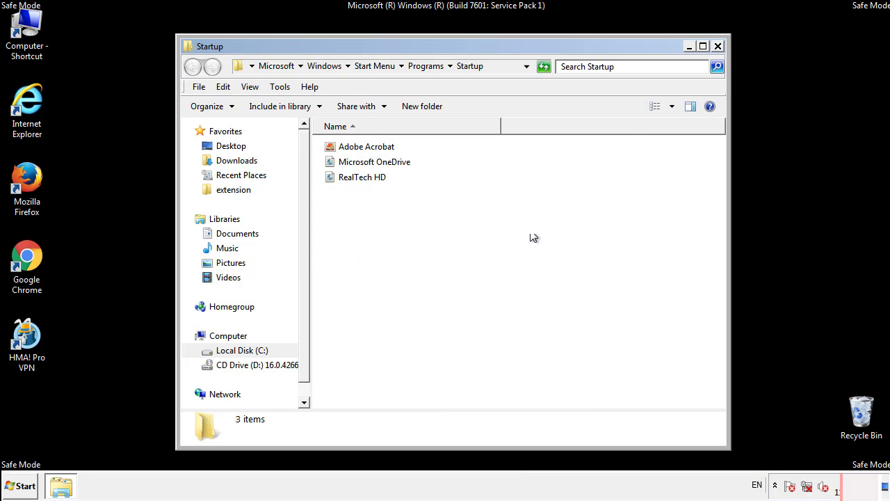
# Step: Close the Startup folder and enter regedit in Start search
pyautogui.click(719, 48)
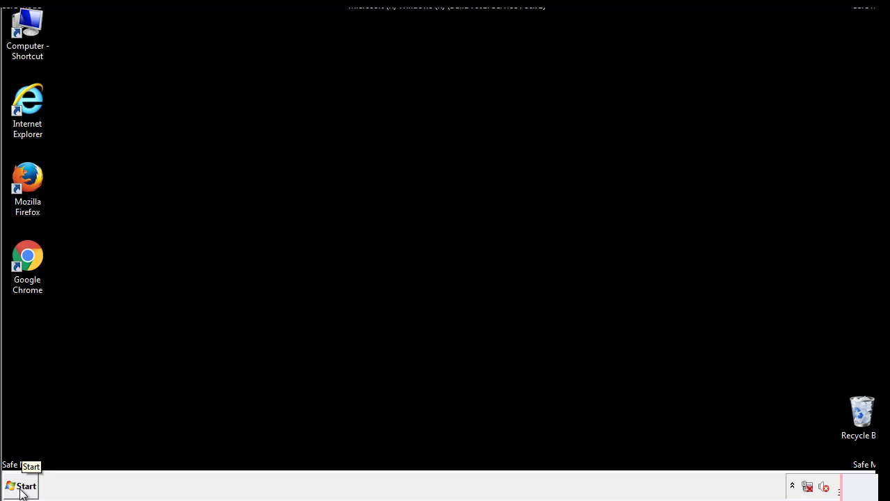
pyautogui.click(21, 486)
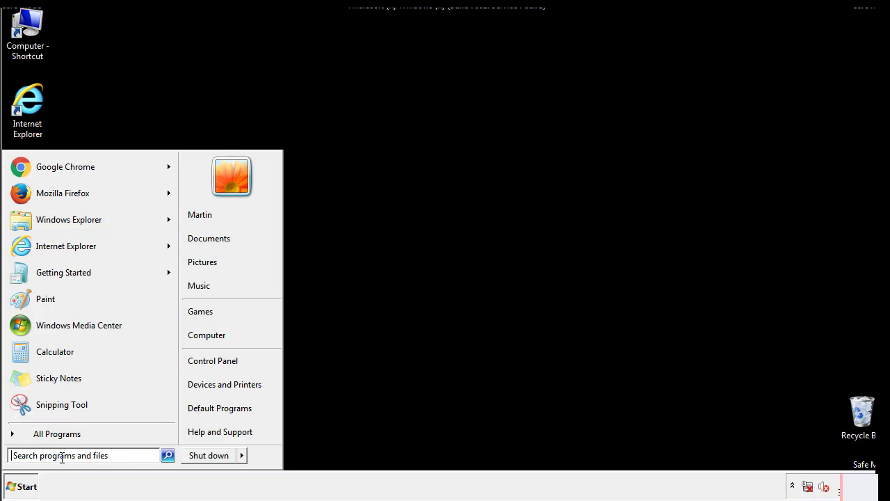
pyautogui.write('reged')
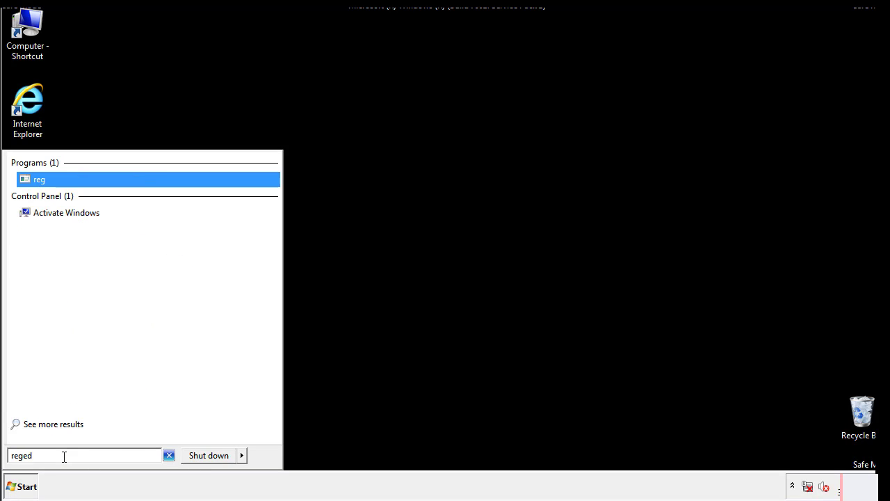
pyautogui.write('it')
# Step: Launch regedit and expand HKEY_LOCAL_MACHINE\SOFTWARE\Microsoft\Windows\CurrentVersion to show Run
pyautogui.press('Return')
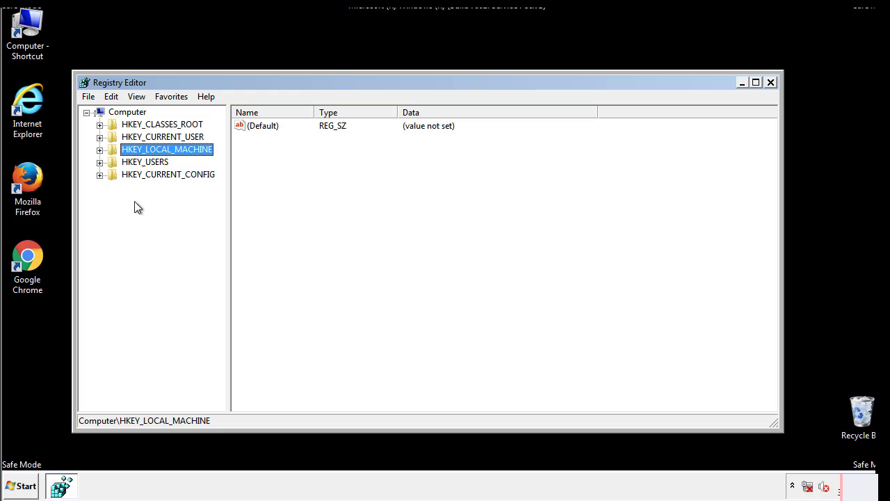
pyautogui.click(100, 150)
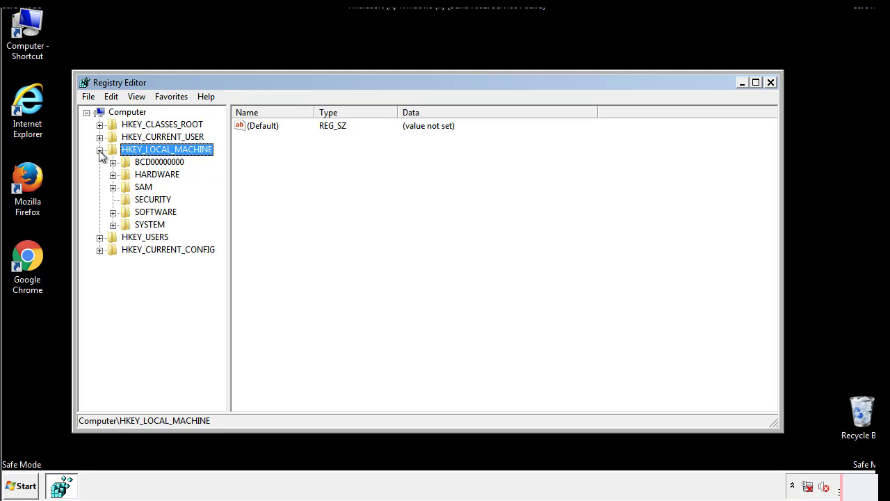
pyautogui.click(113, 213)
pyautogui.moveTo(220, 205); pyautogui.dragTo(220, 231)
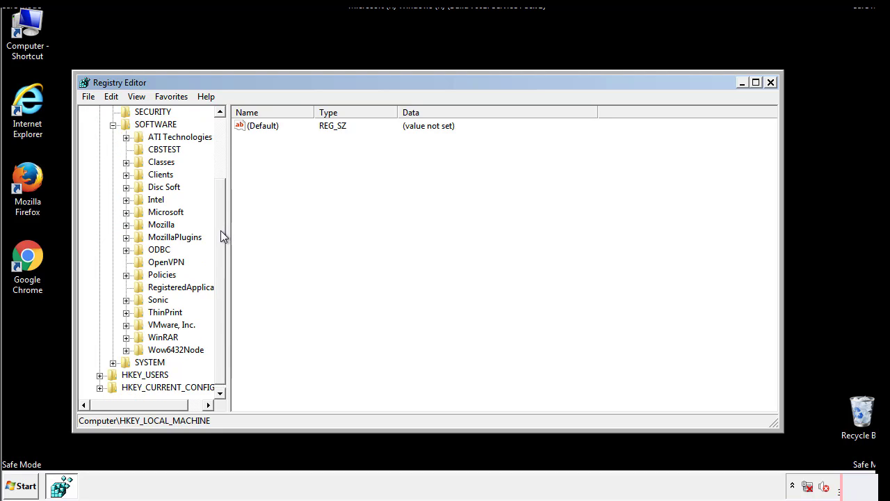
pyautogui.click(126, 212)
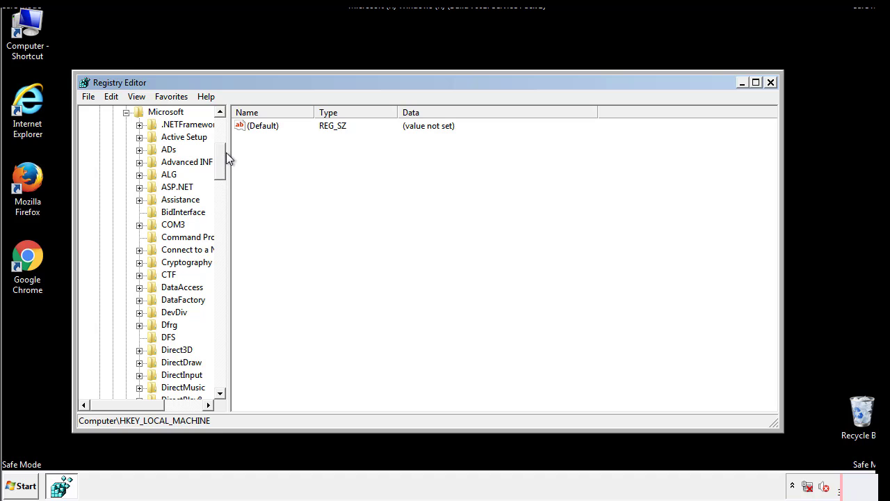
pyautogui.moveTo(220, 174)
pyautogui.mouseDown()
pyautogui.moveTo(222, 372)
pyautogui.moveTo(221, 358)
pyautogui.mouseUp()
pyautogui.click(140, 213)
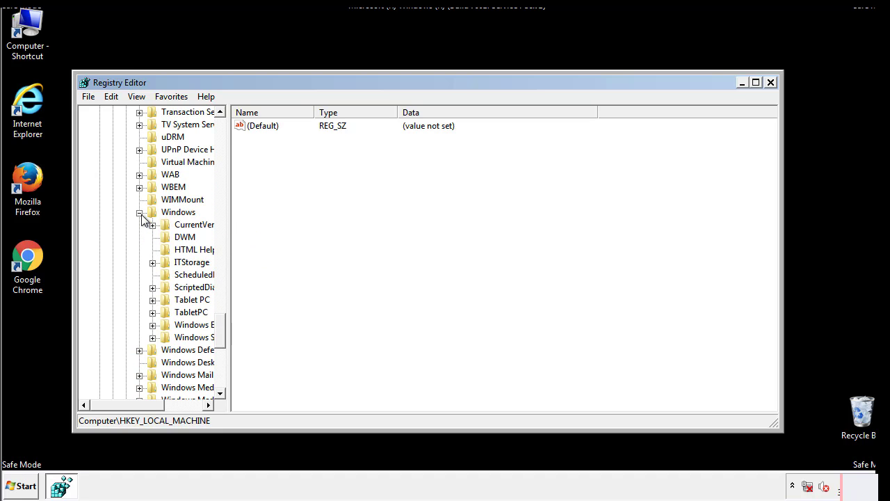
pyautogui.moveTo(122, 405); pyautogui.dragTo(142, 405)
pyautogui.click(114, 225)
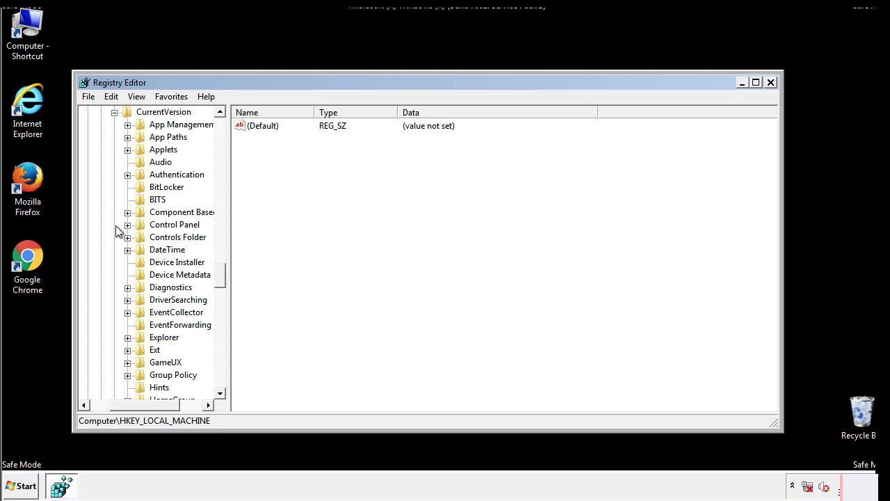
pyautogui.moveTo(224, 278); pyautogui.dragTo(220, 322)
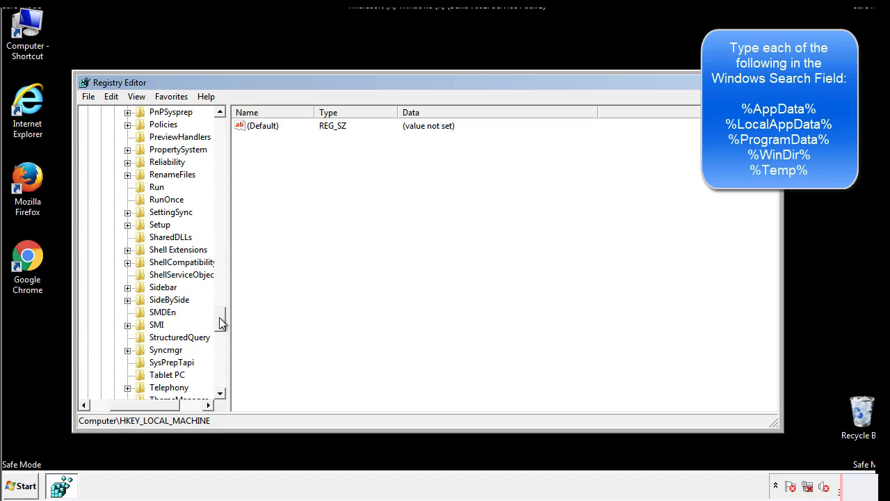
# Step: Delete the tappi.loc value from the HKLM Run key, keeping the VMware entry
pyautogui.click(146, 189)
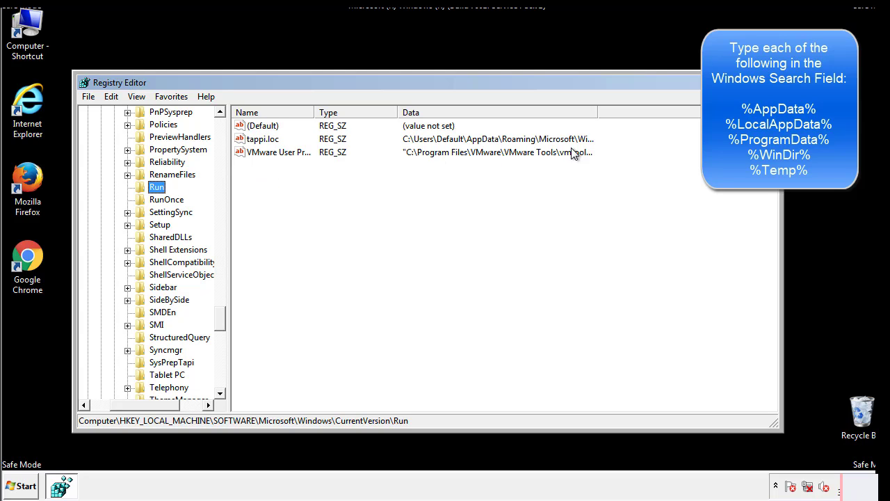
pyautogui.rightClick(260, 143)
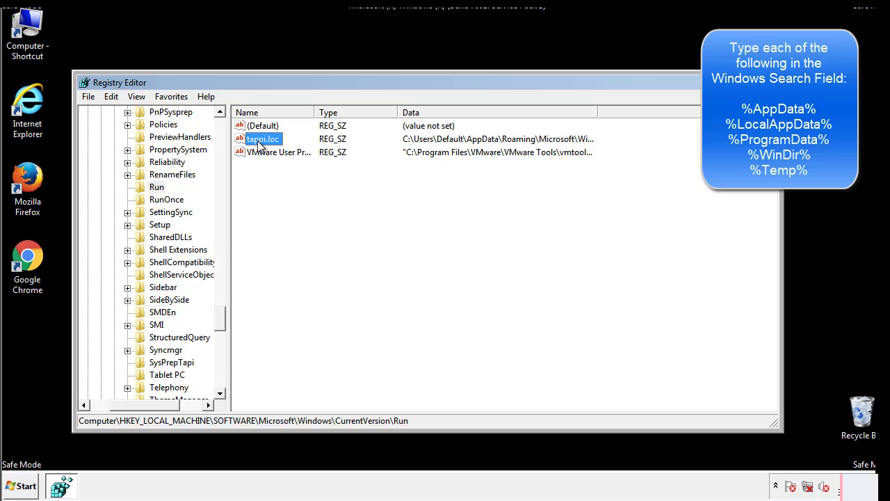
pyautogui.click(278, 180)
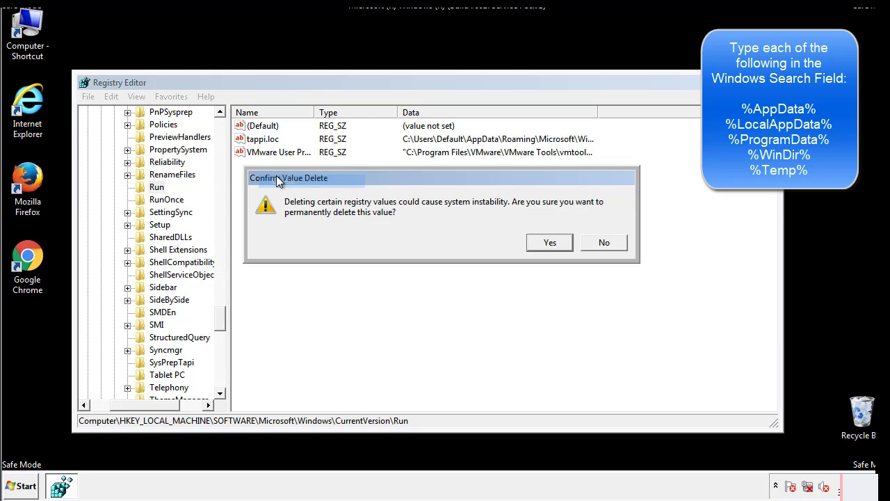
pyautogui.click(541, 244)
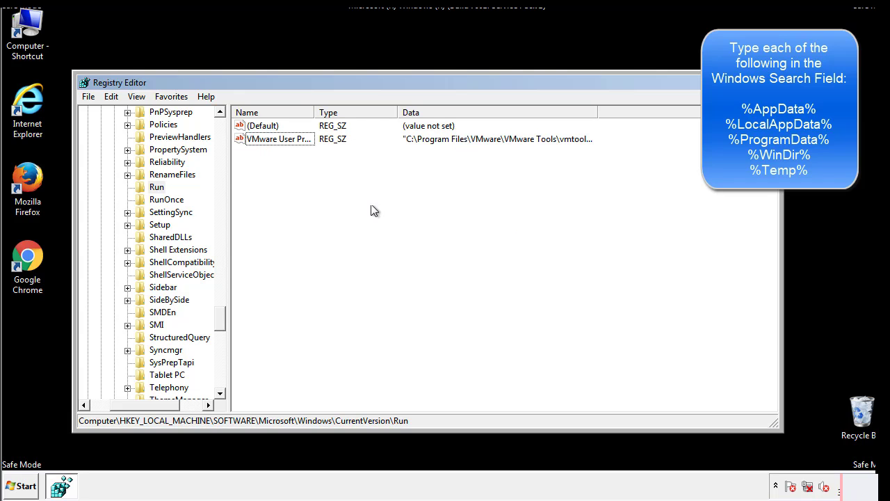
pyautogui.moveTo(222, 315); pyautogui.dragTo(220, 377)
pyautogui.moveTo(171, 398); pyautogui.dragTo(109, 413)
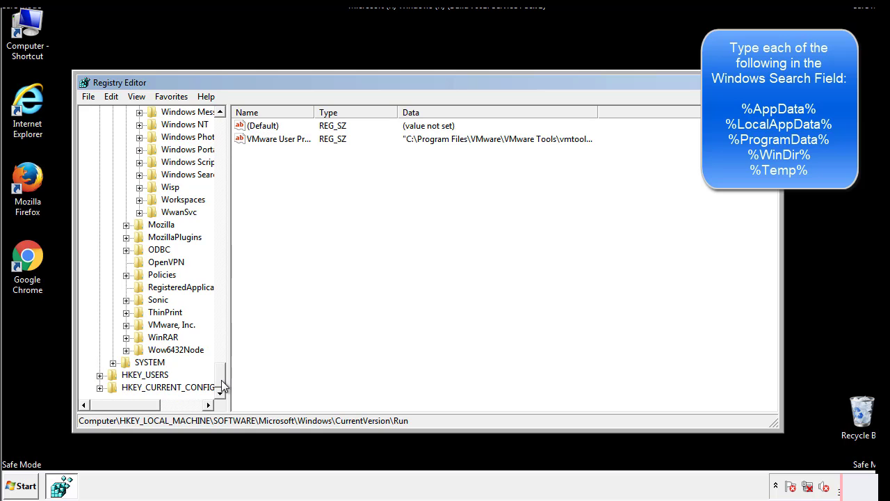
pyautogui.moveTo(221, 379); pyautogui.dragTo(227, 132)
# Step: Collapse HKLM and expand HKEY_CURRENT_USER\Software\Microsoft\Windows\CurrentVersion
pyautogui.click(99, 149)
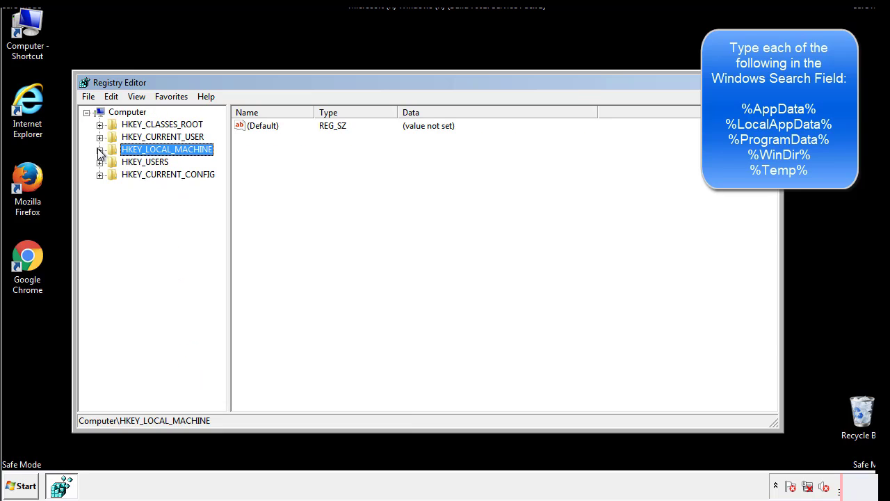
pyautogui.click(99, 137)
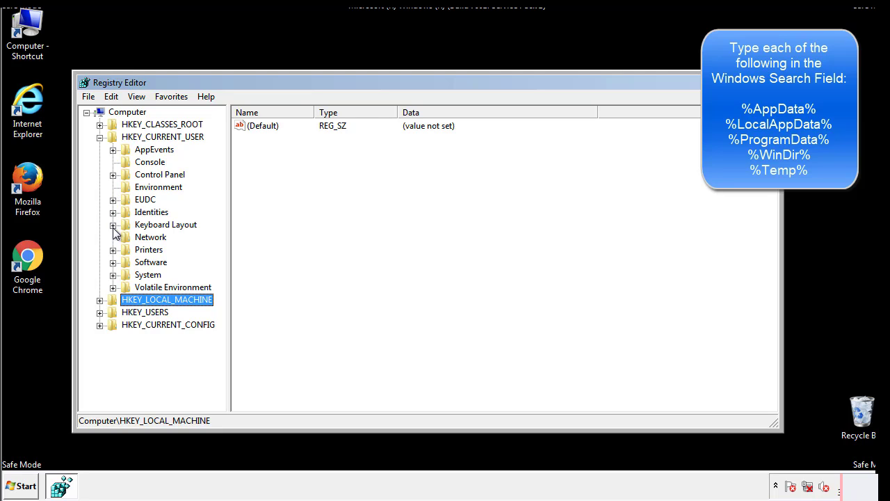
pyautogui.click(114, 263)
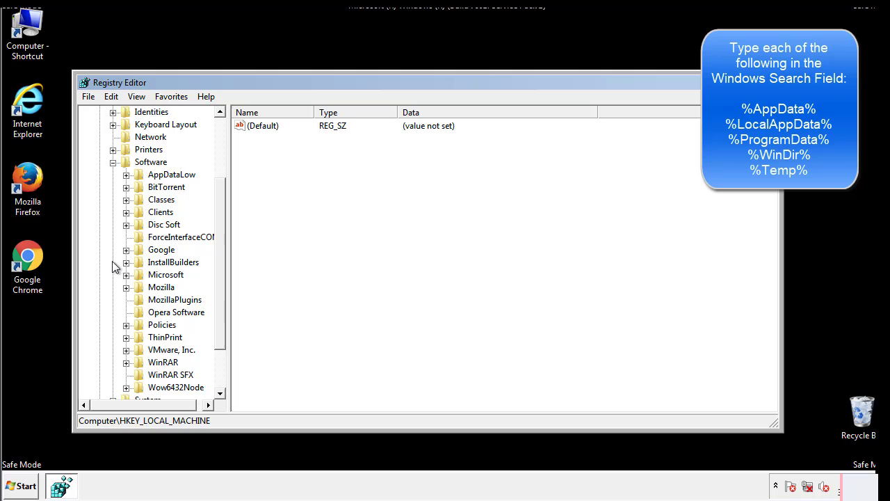
pyautogui.moveTo(218, 252); pyautogui.dragTo(218, 265)
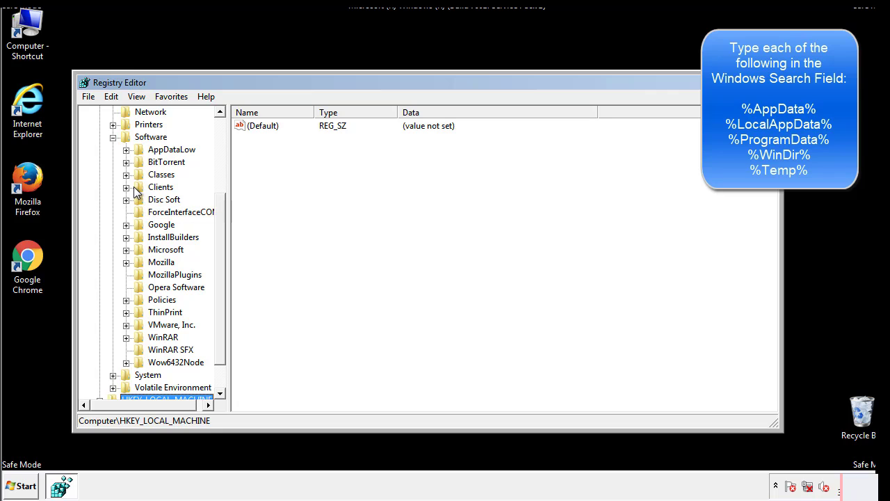
pyautogui.click(125, 250)
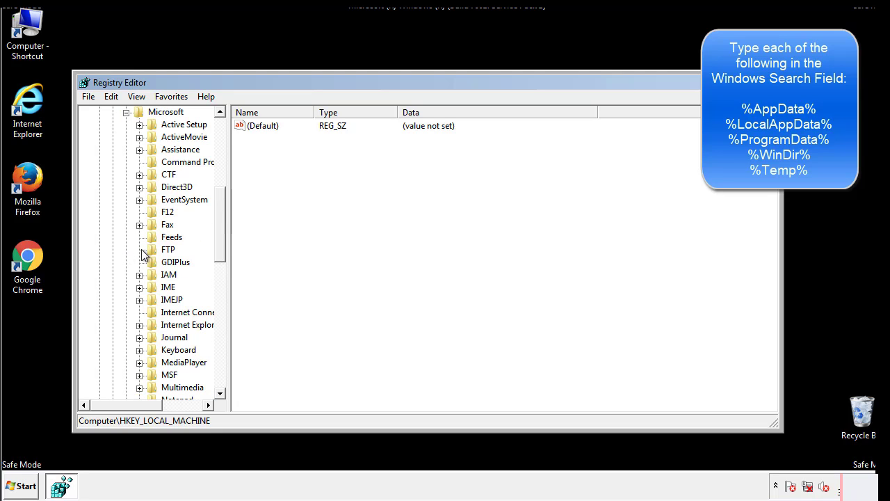
pyautogui.moveTo(218, 203); pyautogui.dragTo(219, 289)
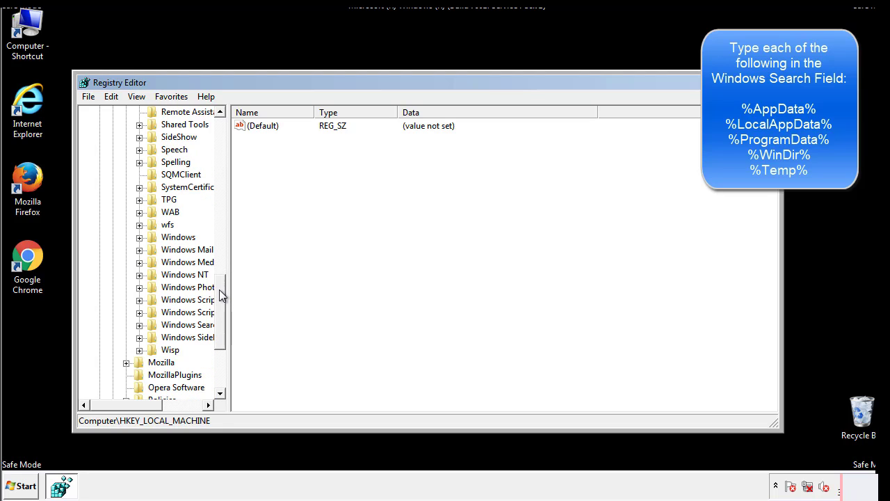
pyautogui.click(139, 238)
pyautogui.click(153, 250)
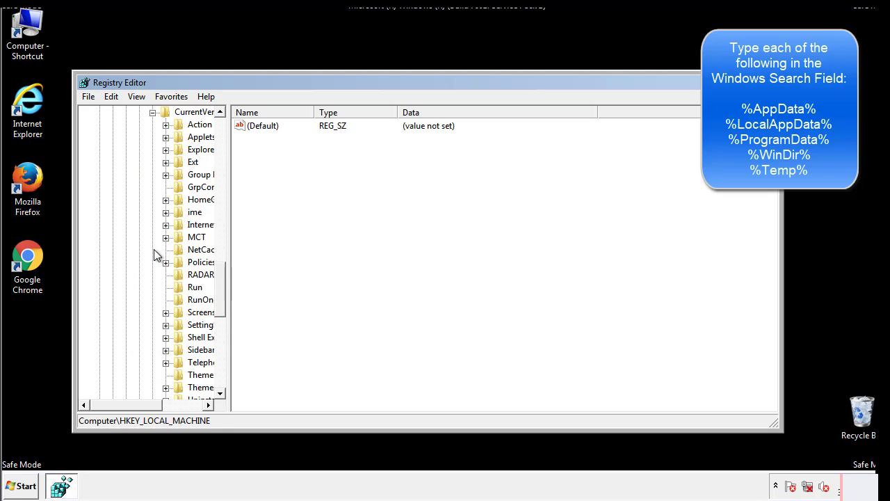
pyautogui.moveTo(134, 408); pyautogui.dragTo(157, 405)
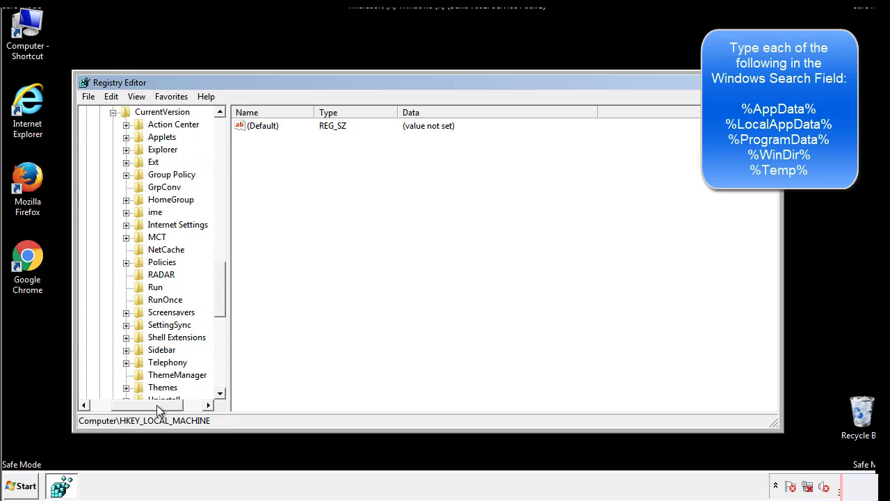
# Step: Check the current-user Run key, which holds only DAEMON Tools, then collapse Windows
pyautogui.click(151, 282)
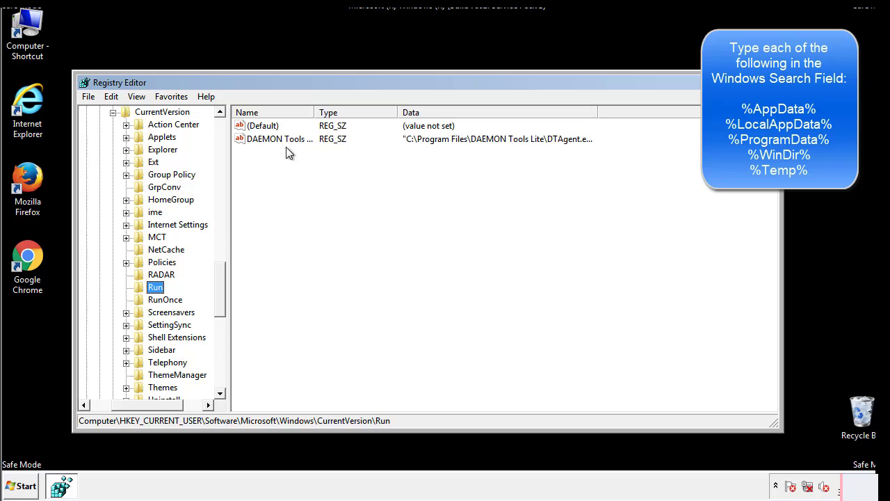
pyautogui.click(377, 159)
pyautogui.moveTo(148, 403); pyautogui.dragTo(128, 404)
pyautogui.moveTo(223, 302); pyautogui.dragTo(220, 290)
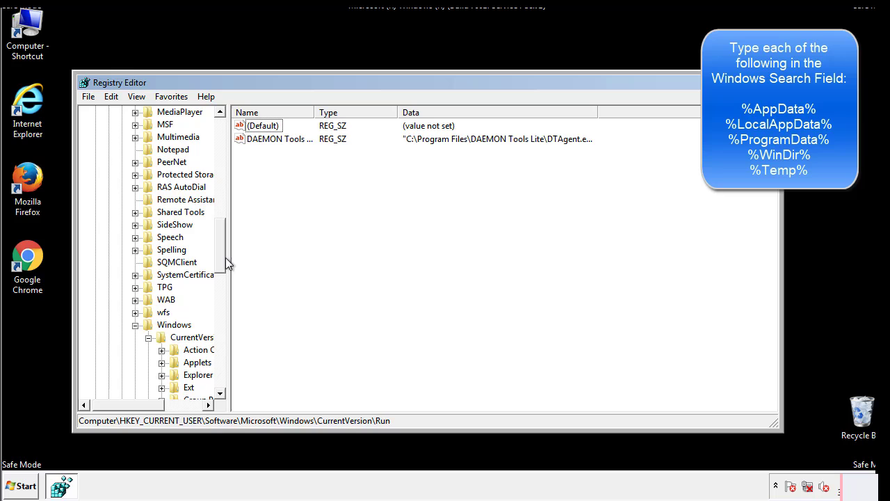
pyautogui.click(135, 325)
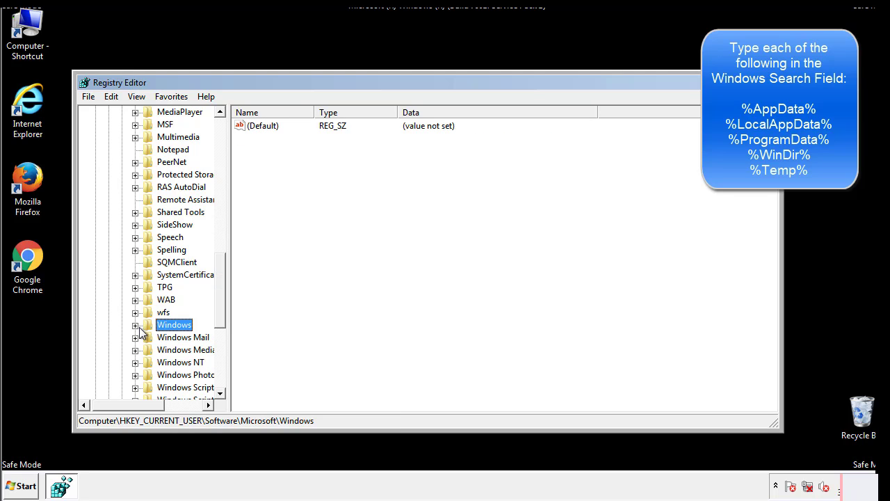
pyautogui.moveTo(223, 309); pyautogui.dragTo(224, 172)
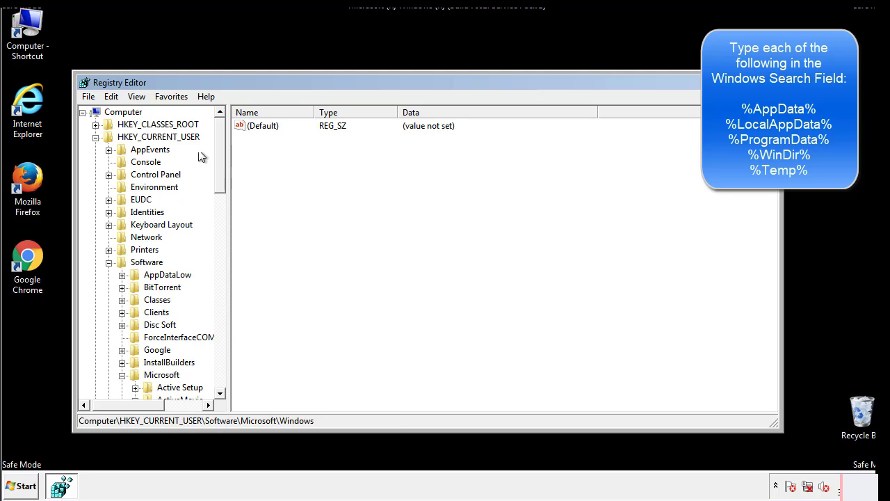
# Step: Use Edit > Find to search for %temp%, landing on VolumeCaches\Temporary Files
pyautogui.click(113, 97)
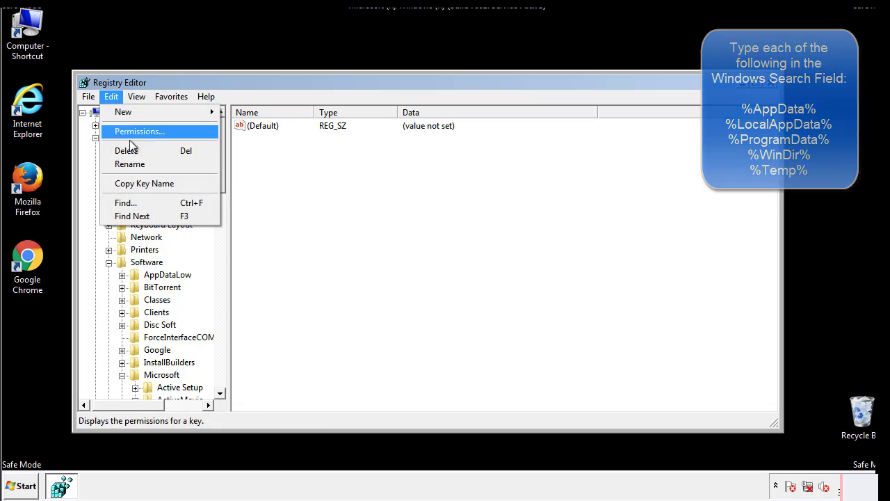
pyautogui.click(126, 202)
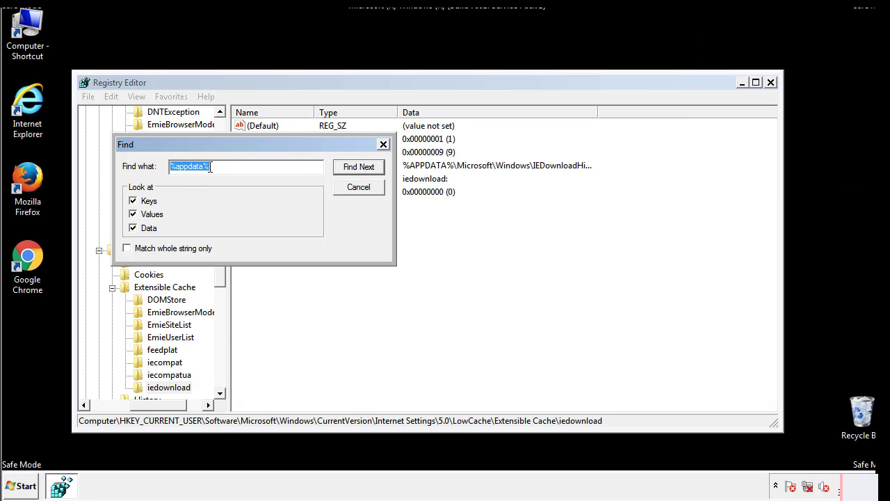
pyautogui.write('%temp%')
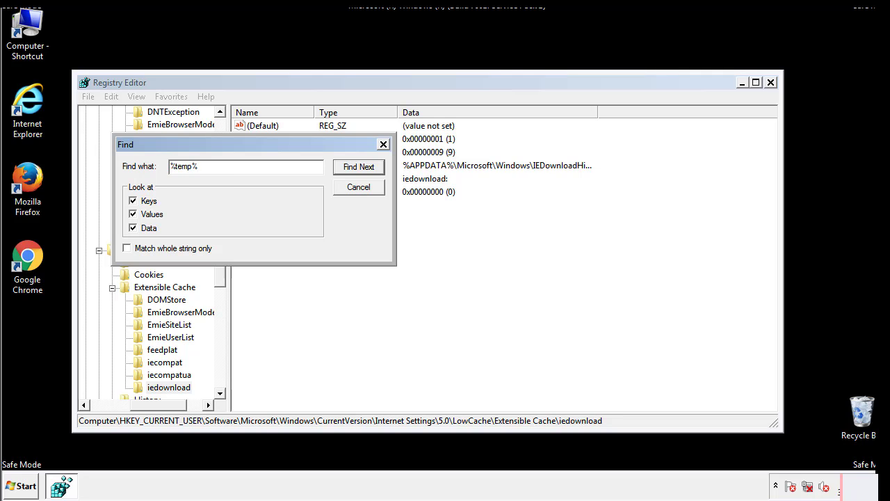
pyautogui.press('Return')
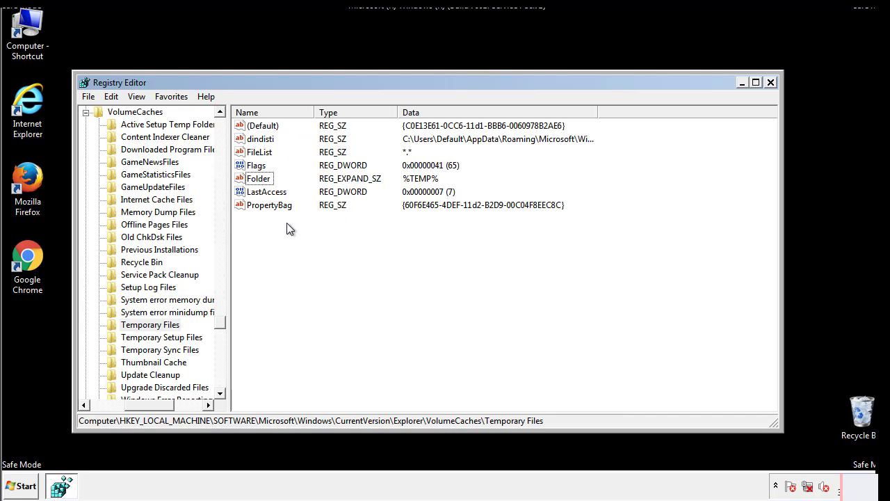
# Step: Select all Temporary Files values and delete them, leaving only an unset (Default)
pyautogui.moveTo(285, 224); pyautogui.dragTo(253, 129)
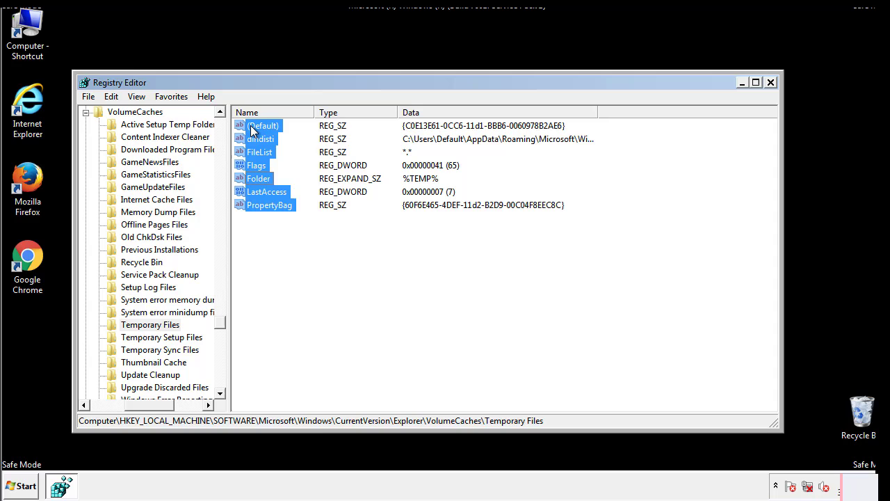
pyautogui.rightClick(254, 131)
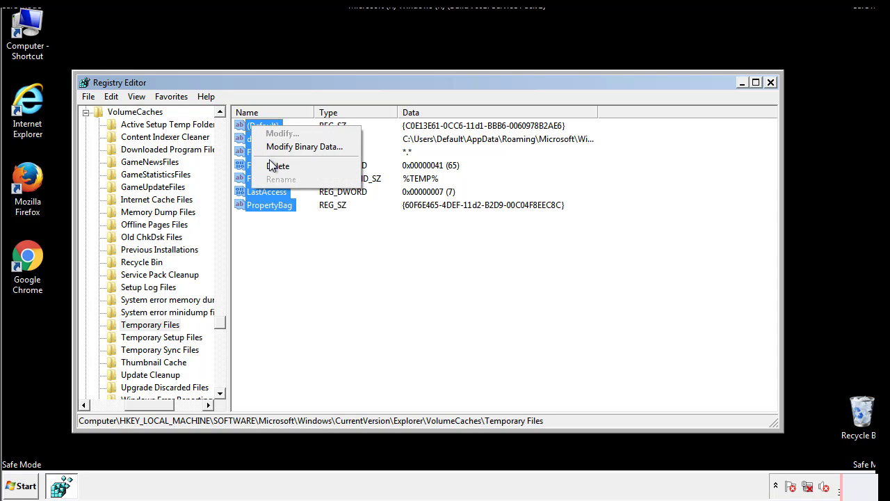
pyautogui.click(271, 164)
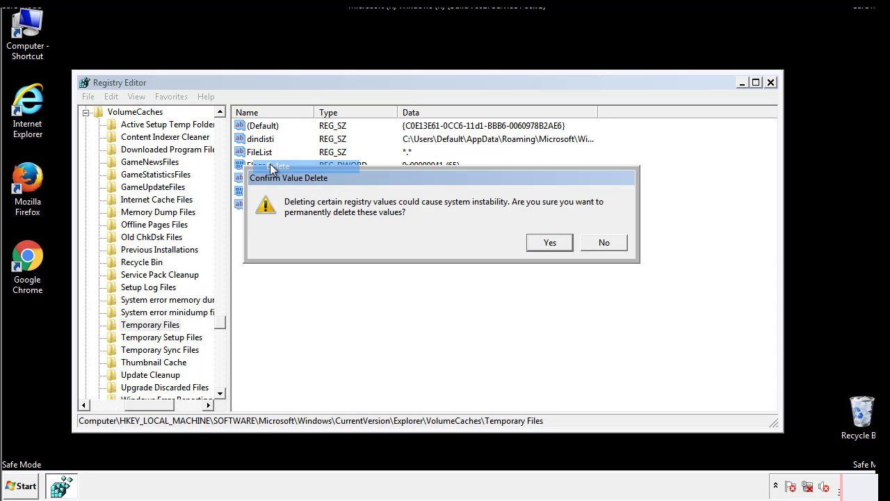
pyautogui.click(550, 242)
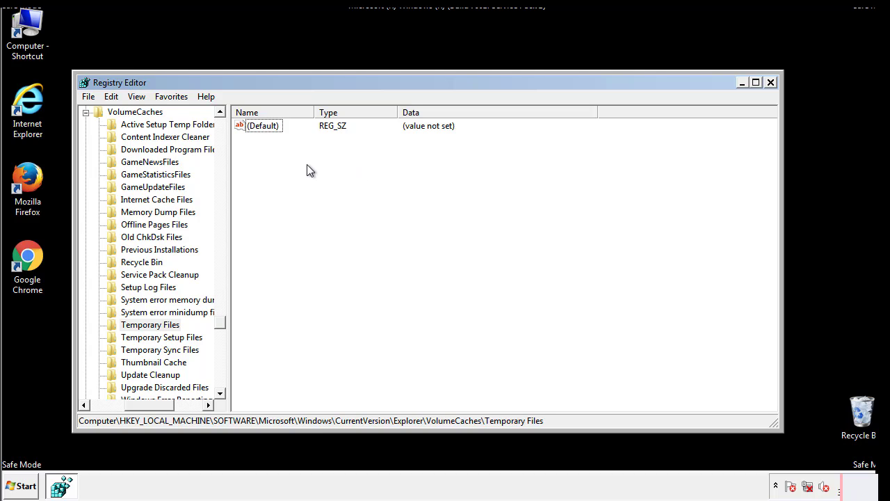
# Step: Close Registry Editor and launch System Configuration by searching 'msconfig' from the Start menu
pyautogui.click(771, 82)
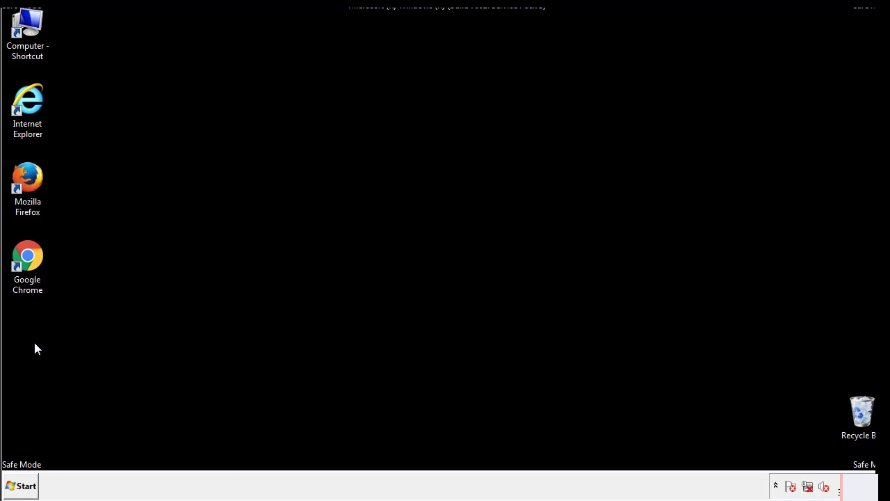
pyautogui.click(20, 488)
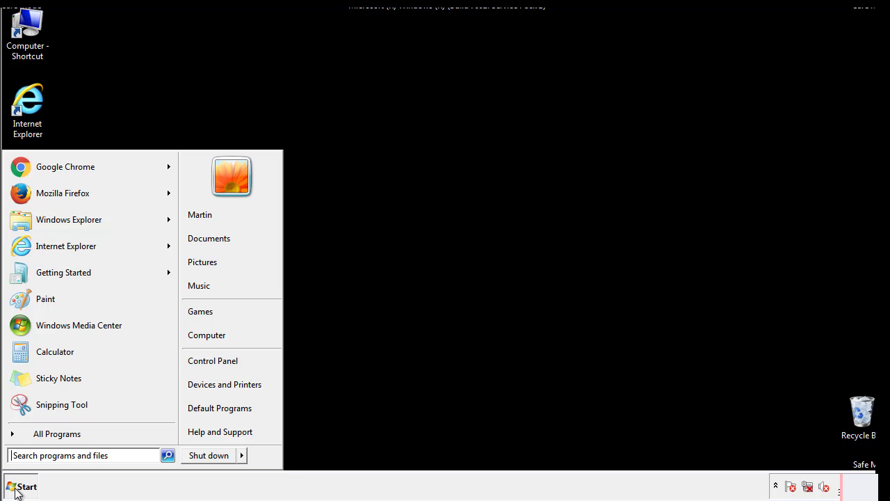
pyautogui.click(48, 455)
pyautogui.write('mscon')
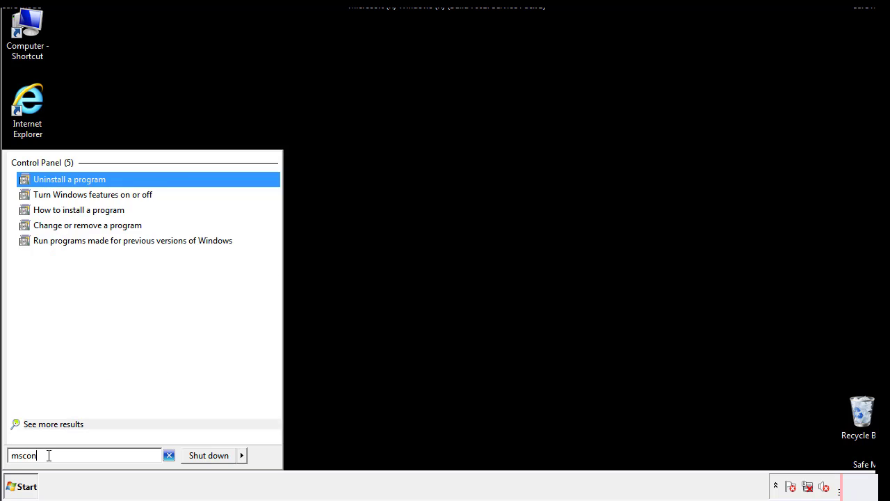
pyautogui.write('fig')
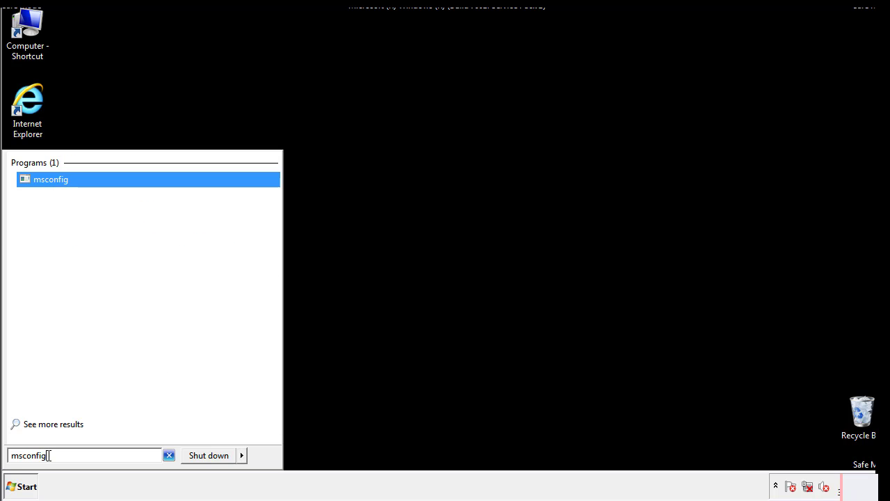
pyautogui.press('Return')
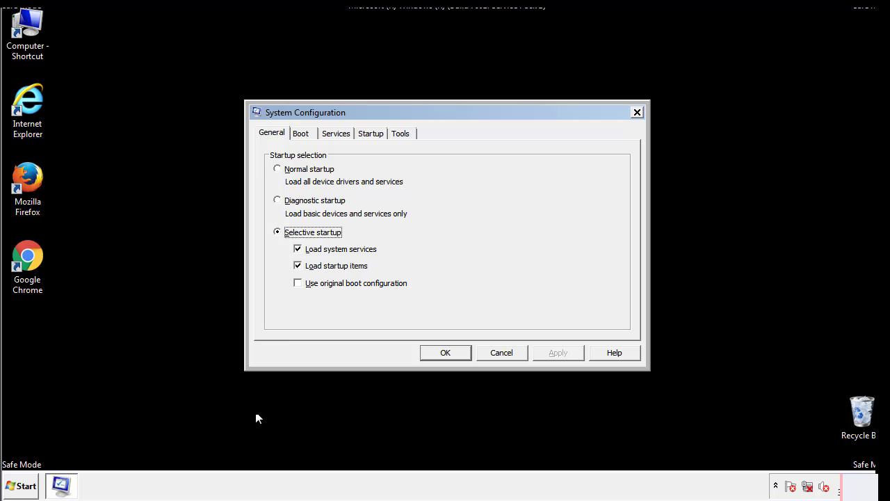
# Step: Clear the Safe boot option on the Boot tab, apply it, and restart Windows
pyautogui.click(303, 134)
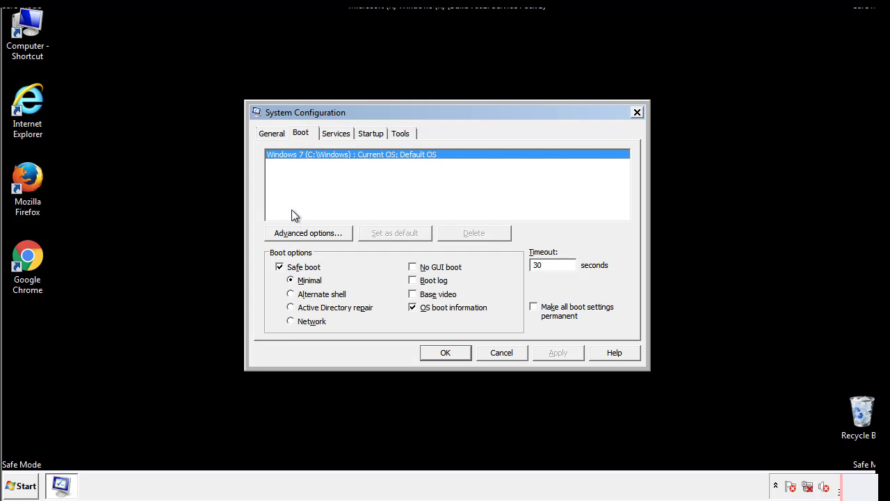
pyautogui.click(281, 268)
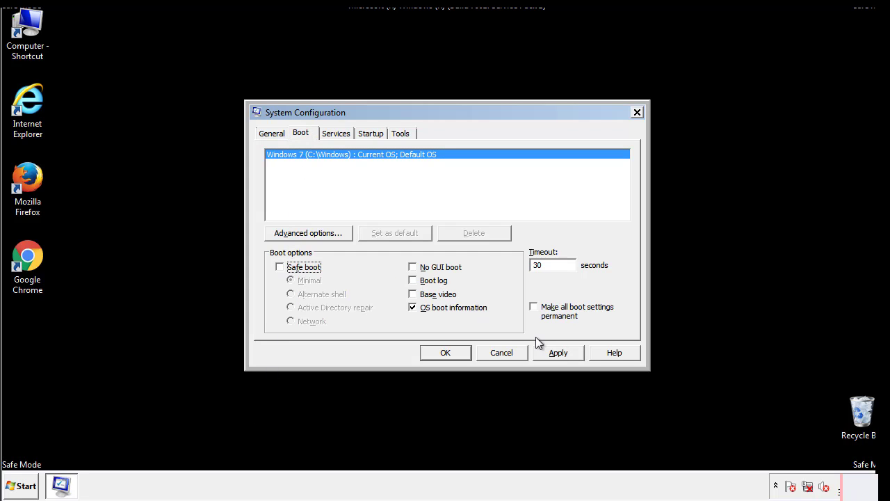
pyautogui.click(560, 352)
pyautogui.click(445, 353)
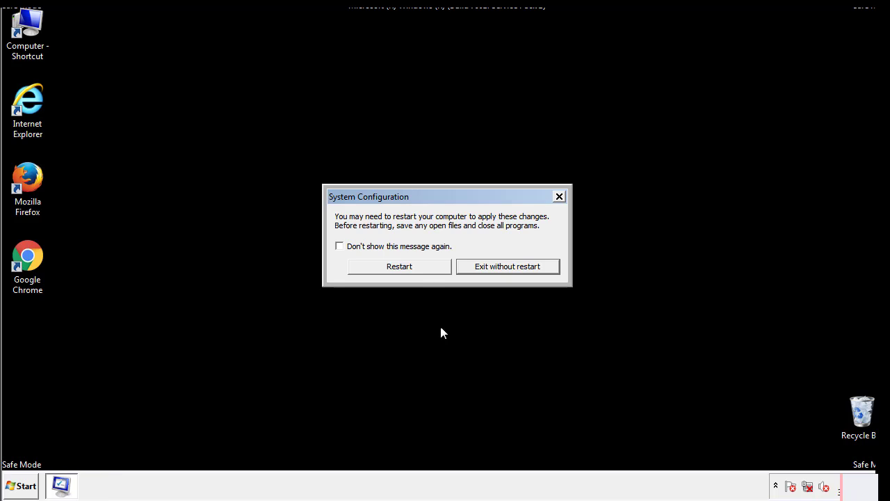
pyautogui.click(412, 270)
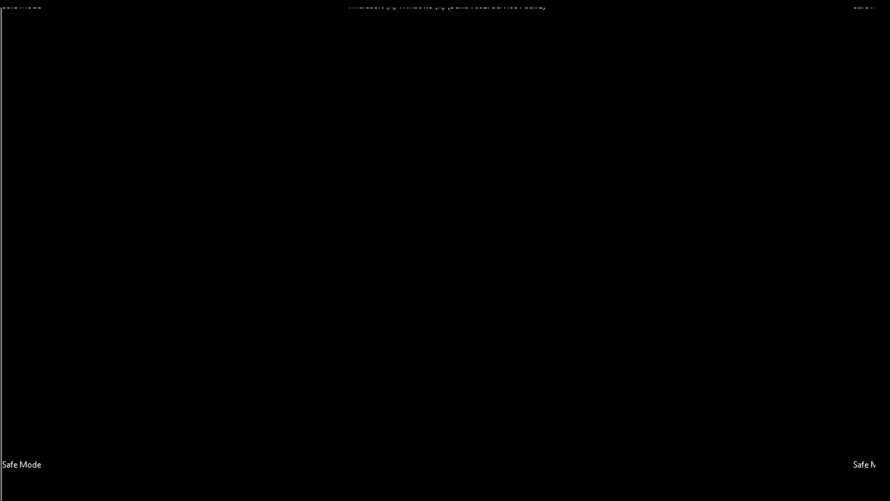